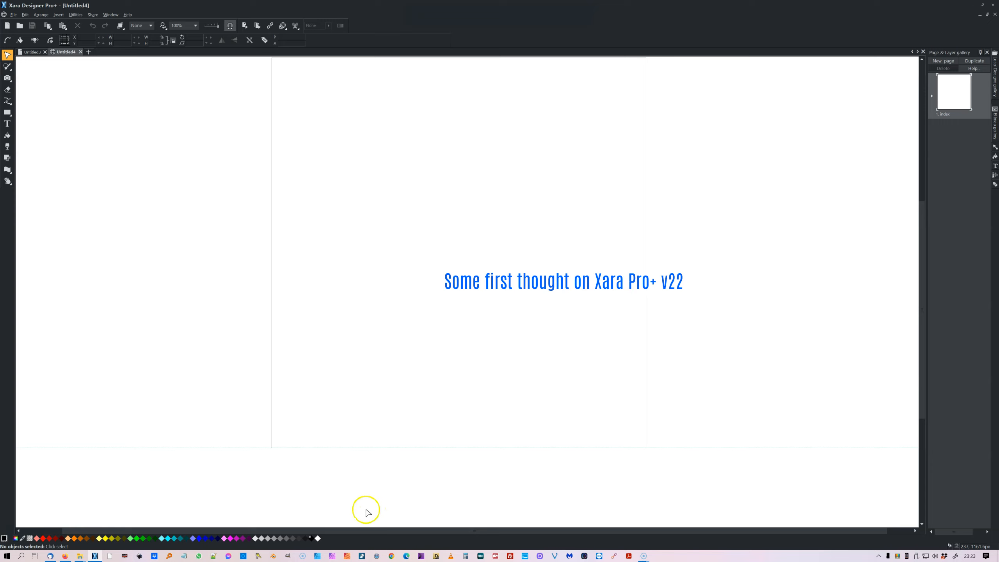
Drop a light grey colour onto the pasteboard and white onto the page.
{"action": "left_click_drag", "start_coordinate": [256, 535], "coordinate": [231, 421]}
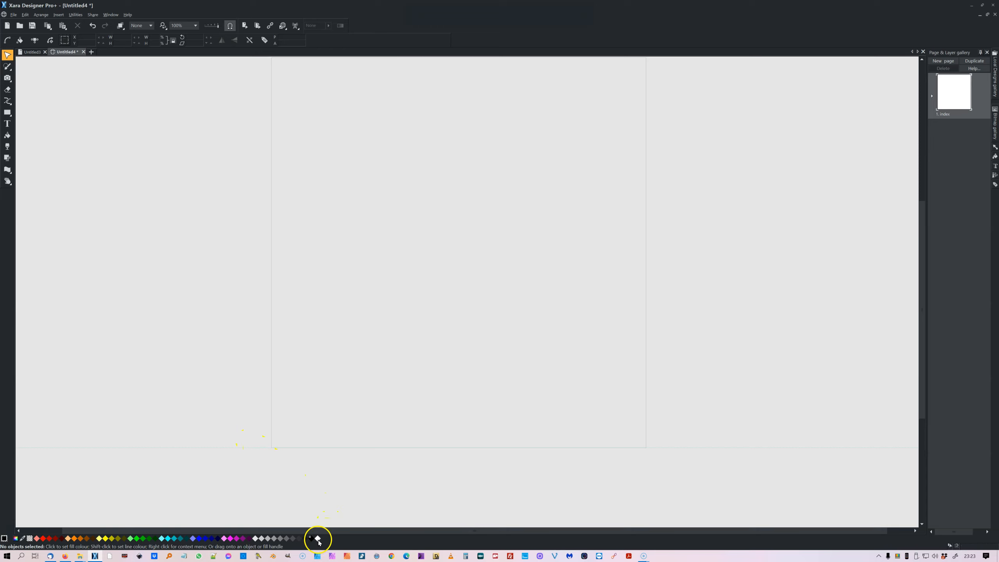
{"action": "left_click_drag", "start_coordinate": [318, 539], "coordinate": [368, 403]}
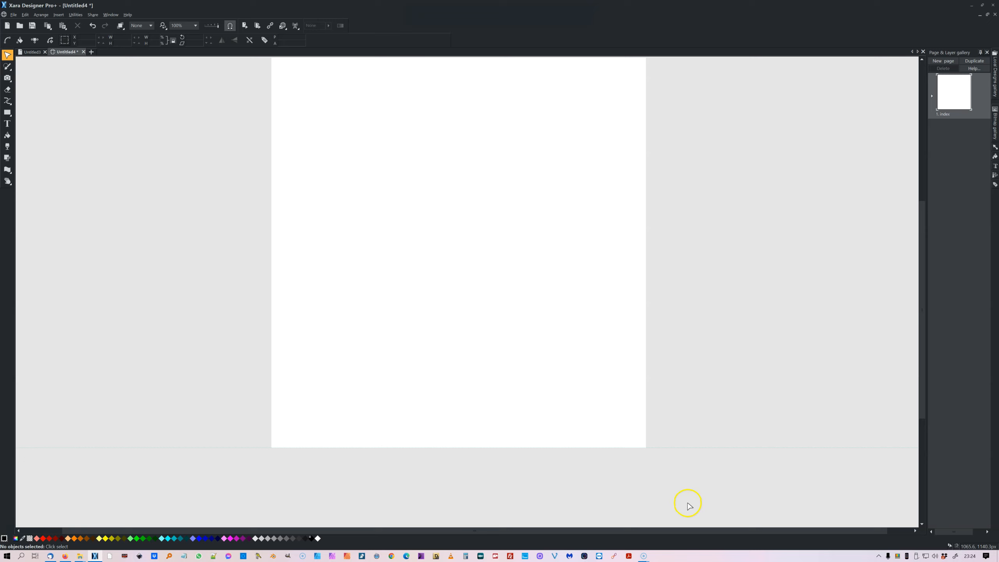
Extend the page downward by dragging its bottom edge.
{"action": "left_click_drag", "start_coordinate": [659, 447], "coordinate": [673, 402]}
{"action": "left_click_drag", "start_coordinate": [686, 367], "coordinate": [649, 469]}
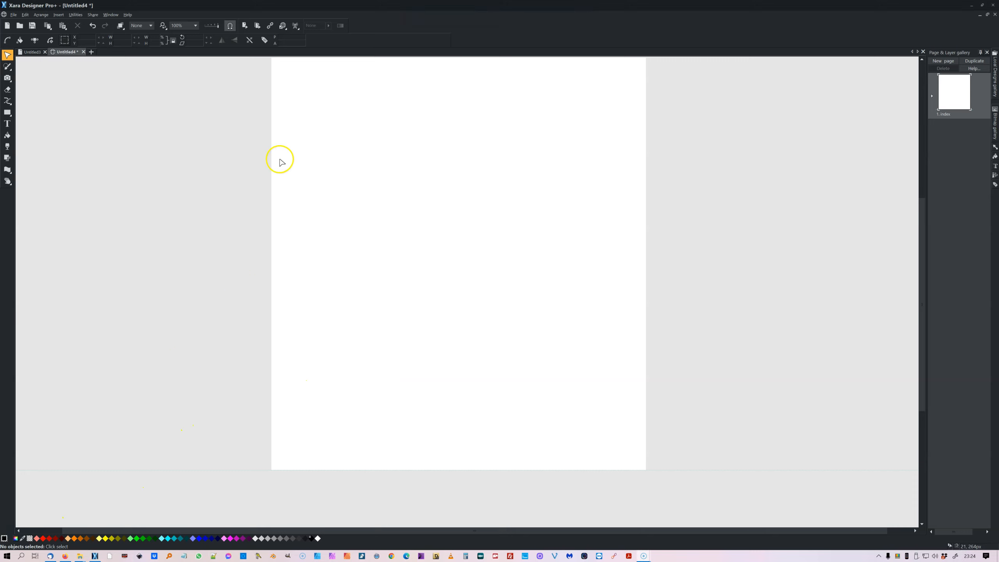
{"action": "left_click_drag", "start_coordinate": [924, 274], "coordinate": [921, 263]}
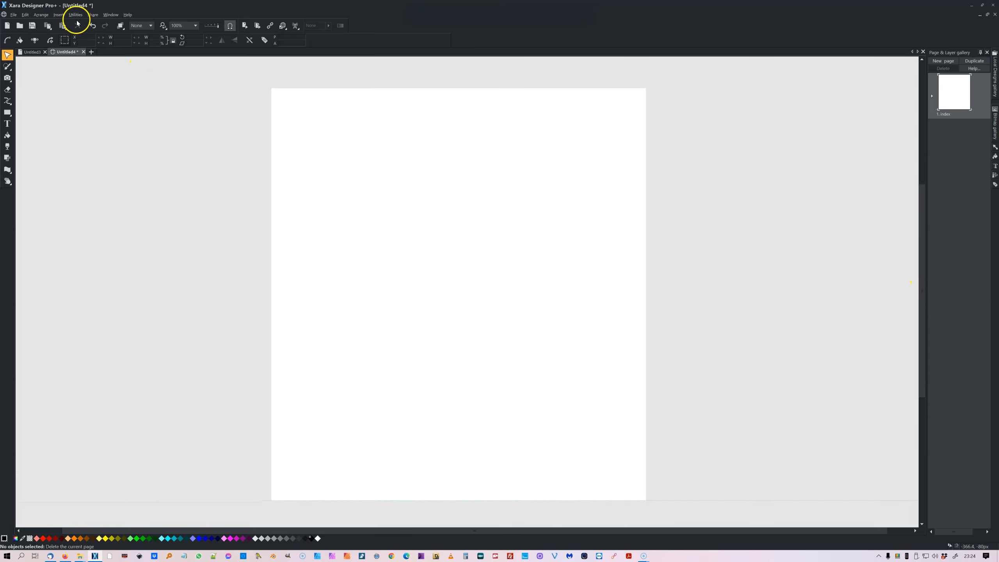
Insert the 'Outline gradient' button from the online content catalogue's Print & Web Components buttons.
{"action": "left_click", "coordinate": [59, 16]}
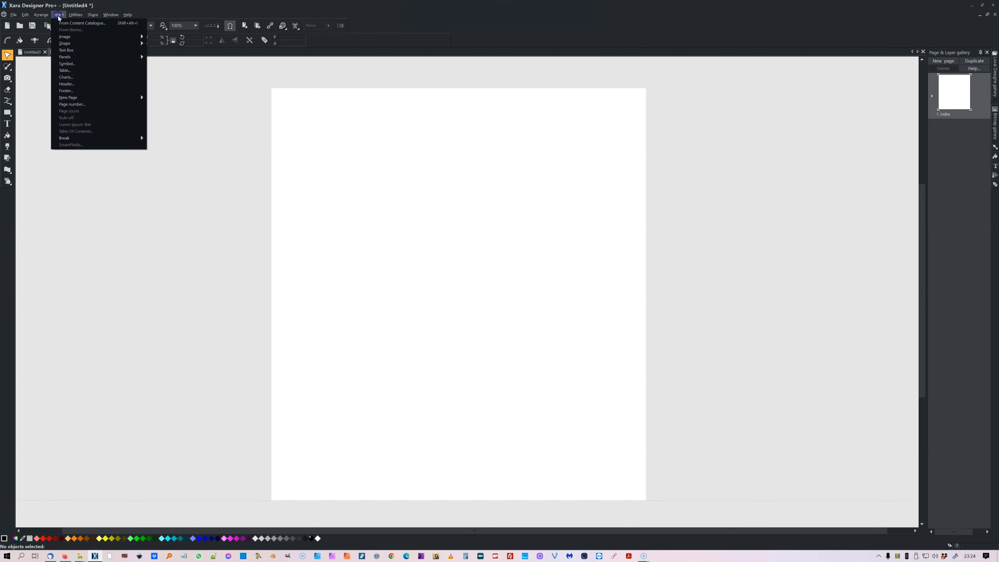
{"action": "left_click", "coordinate": [75, 22]}
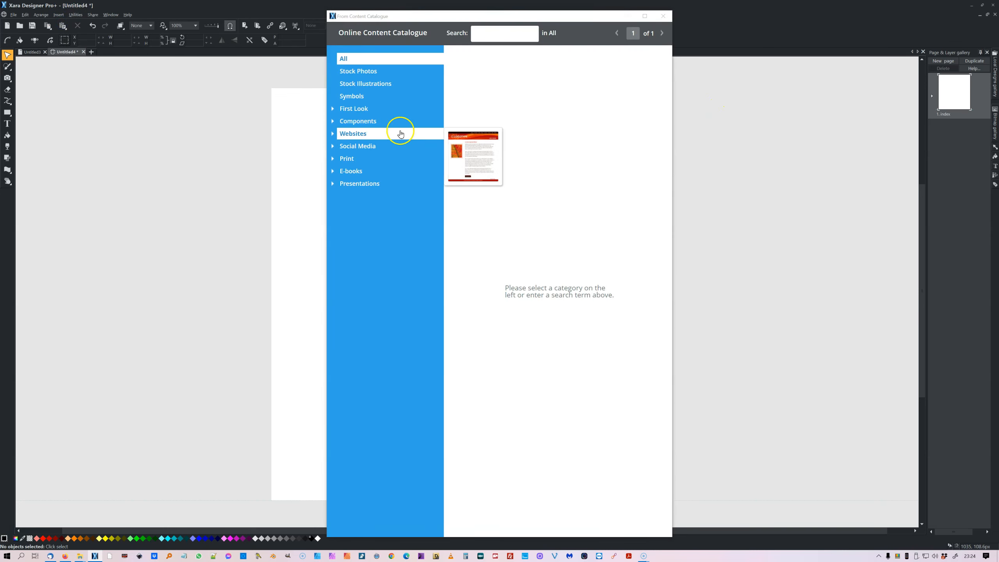
{"action": "left_click", "coordinate": [374, 123]}
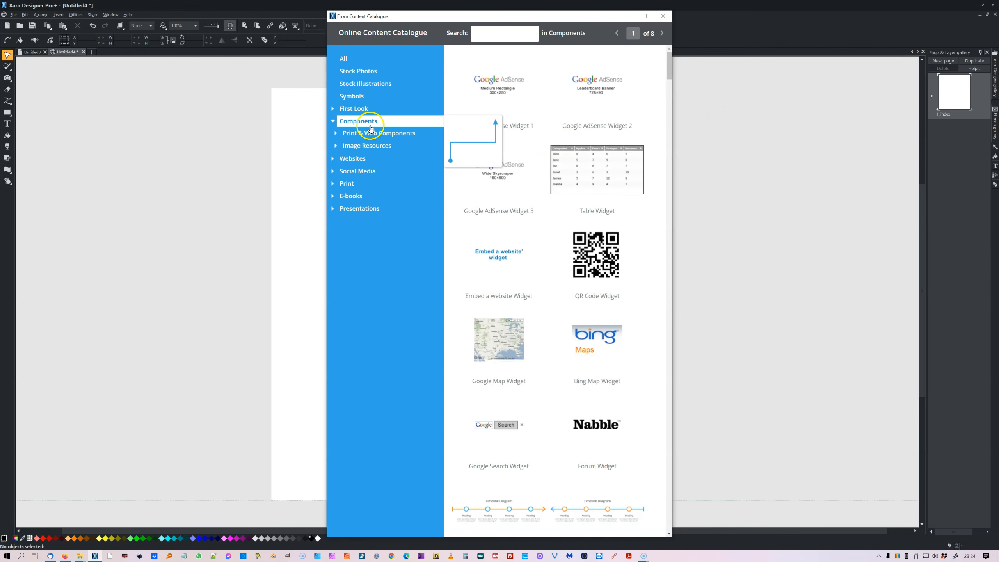
{"action": "left_click", "coordinate": [371, 135]}
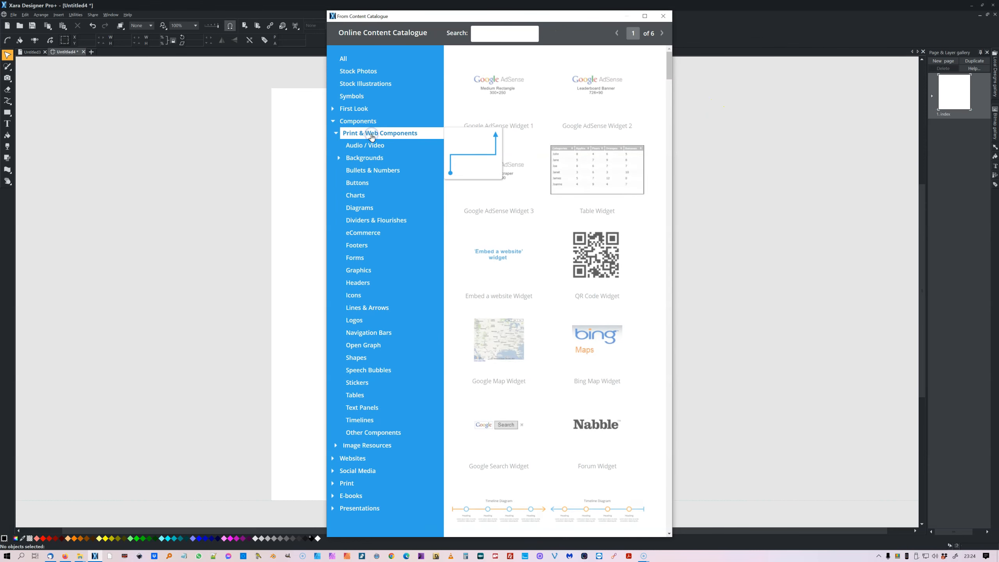
{"action": "left_click", "coordinate": [363, 188]}
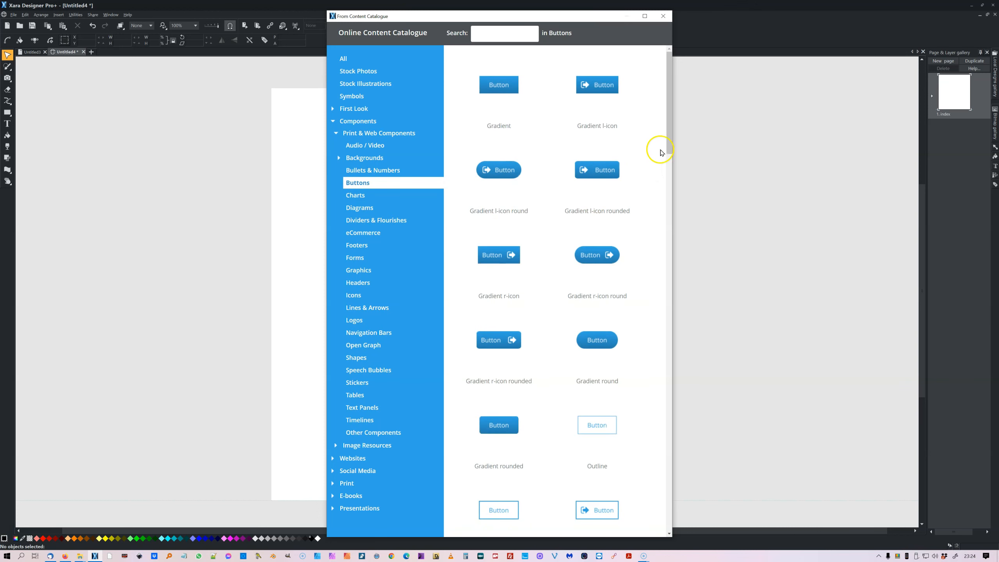
{"action": "left_click_drag", "start_coordinate": [670, 142], "coordinate": [675, 197]}
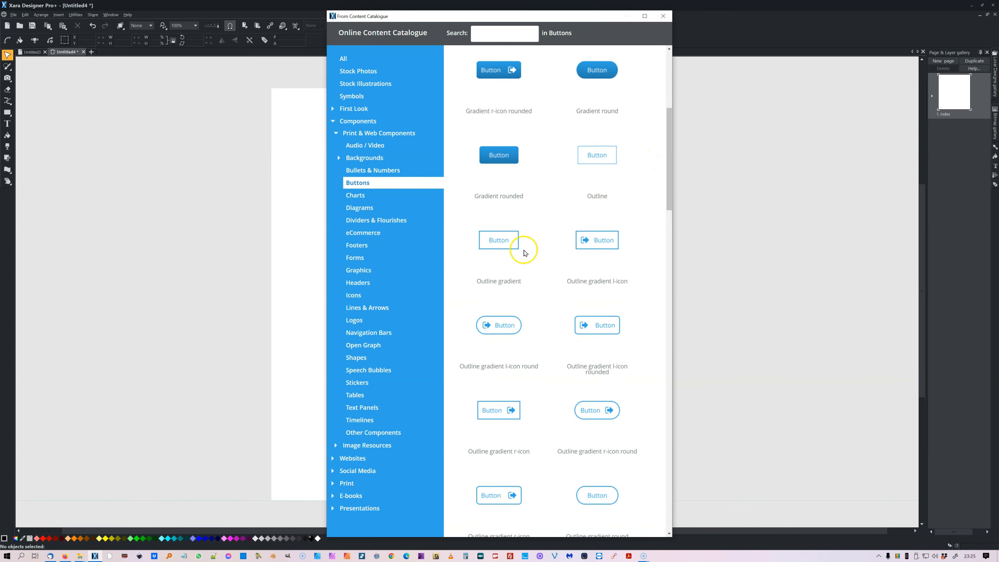
{"action": "left_click", "coordinate": [501, 249]}
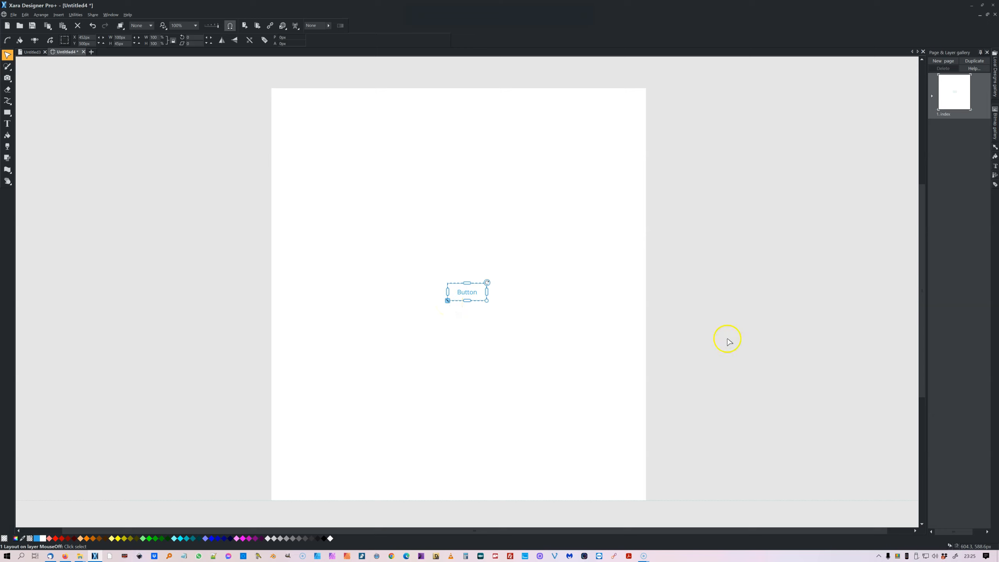
Show the page's layers and delete the MouseOver layer, confirming the warning.
{"action": "left_click", "coordinate": [932, 97]}
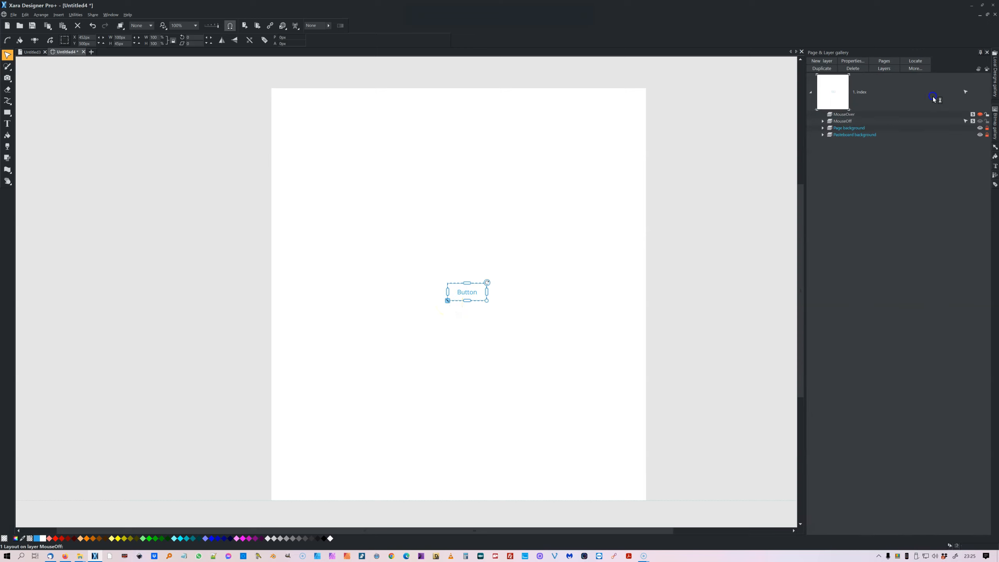
{"action": "left_click", "coordinate": [954, 113]}
{"action": "left_click", "coordinate": [979, 122]}
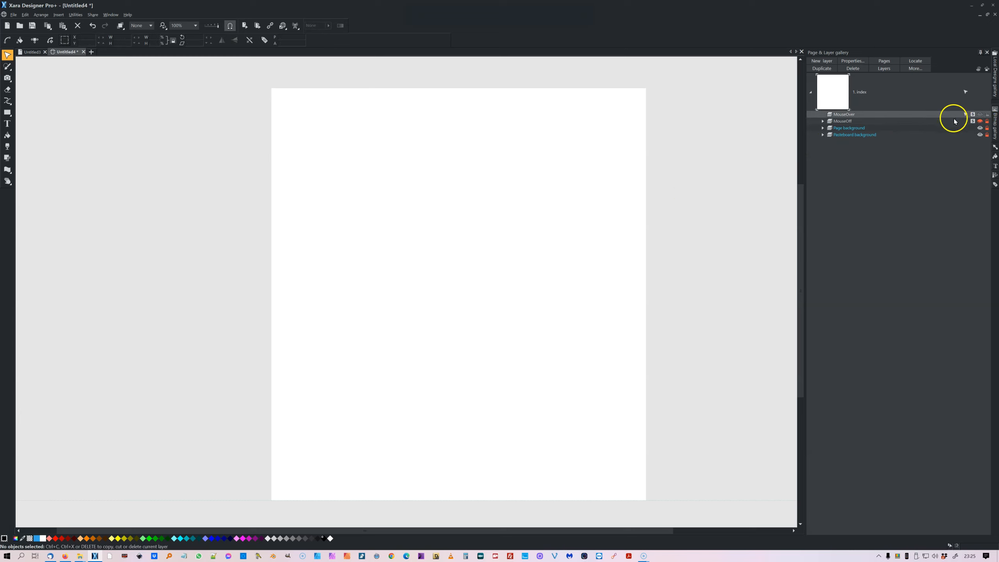
{"action": "left_click", "coordinate": [936, 116]}
{"action": "left_click", "coordinate": [957, 121]}
{"action": "left_click", "coordinate": [936, 113]}
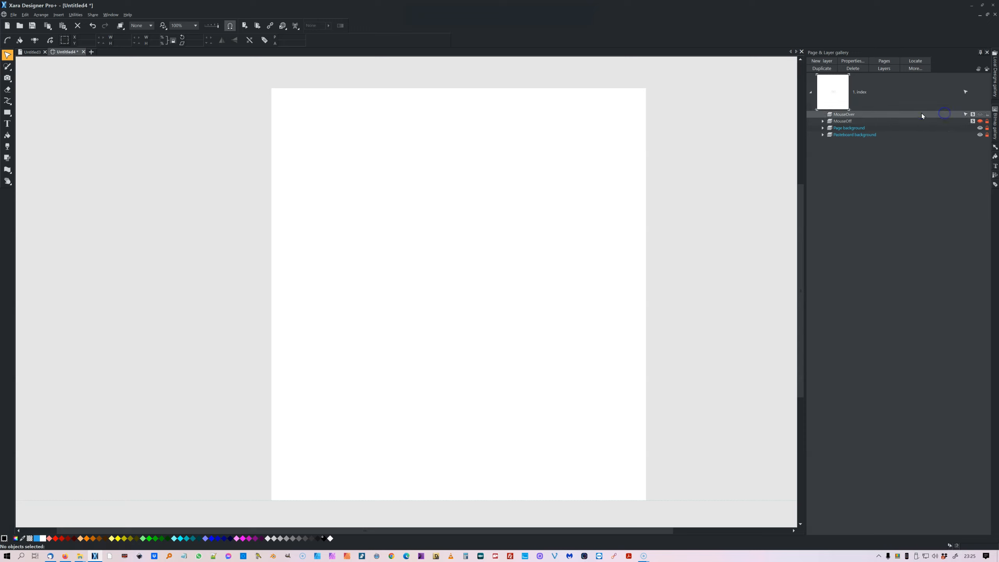
{"action": "left_click", "coordinate": [862, 72]}
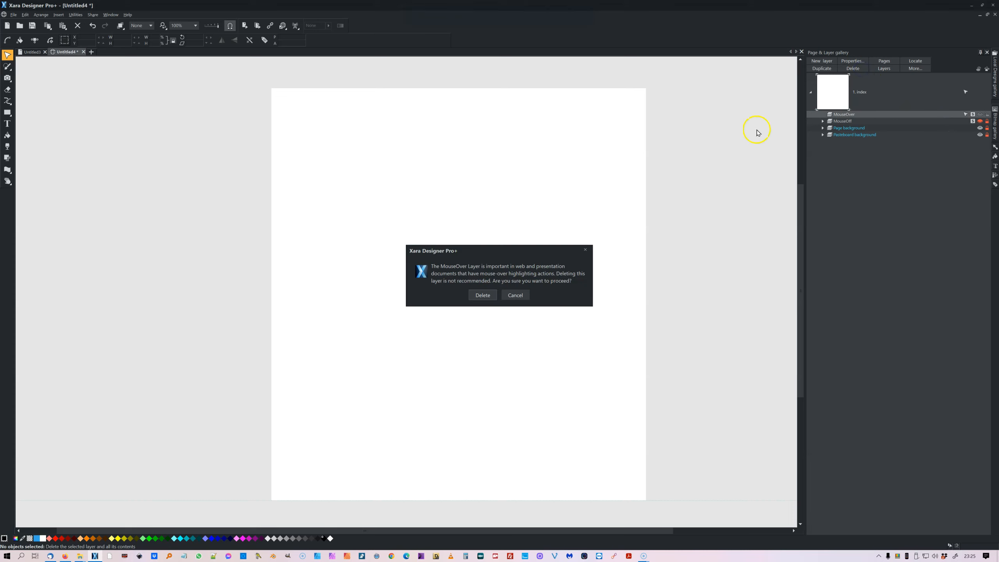
{"action": "left_click", "coordinate": [484, 295]}
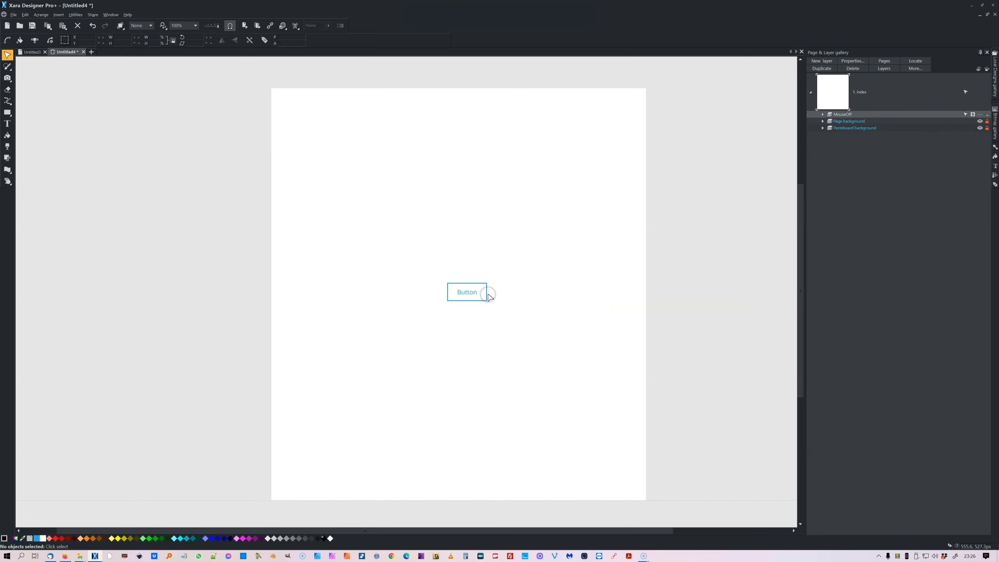
Preview the web page in the browser and close the preview.
{"action": "left_click", "coordinate": [244, 25]}
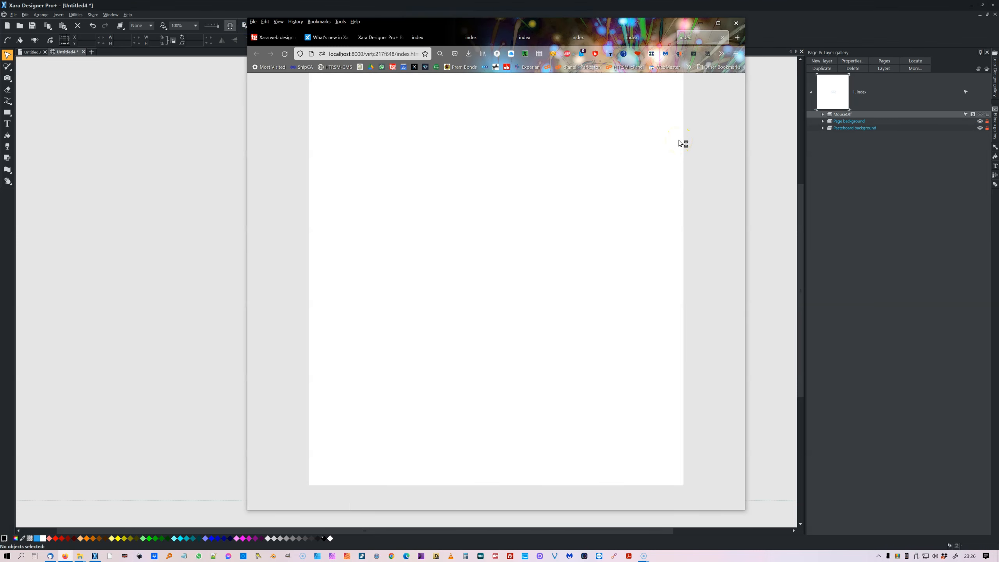
{"action": "left_click", "coordinate": [700, 24]}
Make the MouseOff layer visible and preview the page in the browser again.
{"action": "left_click", "coordinate": [889, 121]}
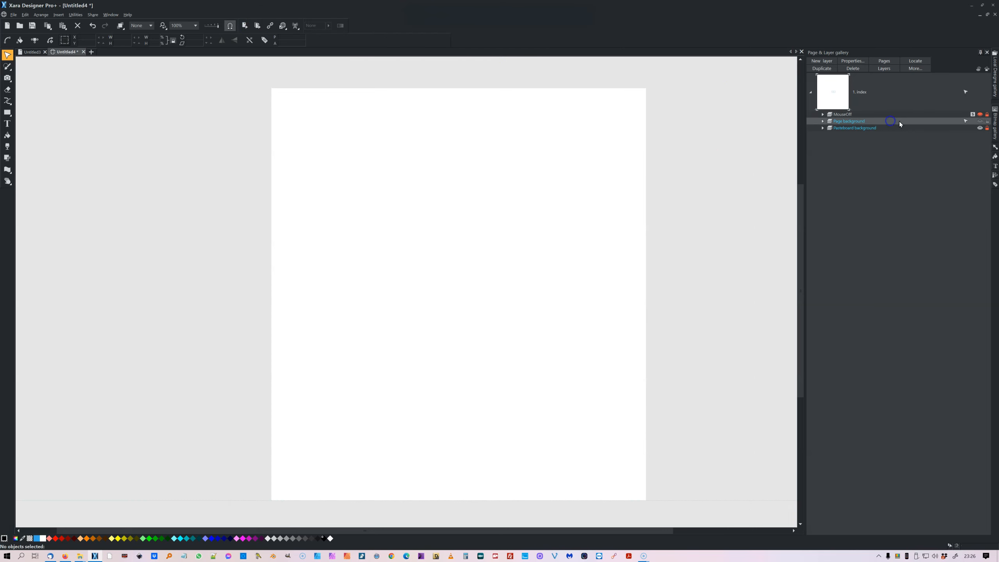
{"action": "left_click", "coordinate": [979, 114]}
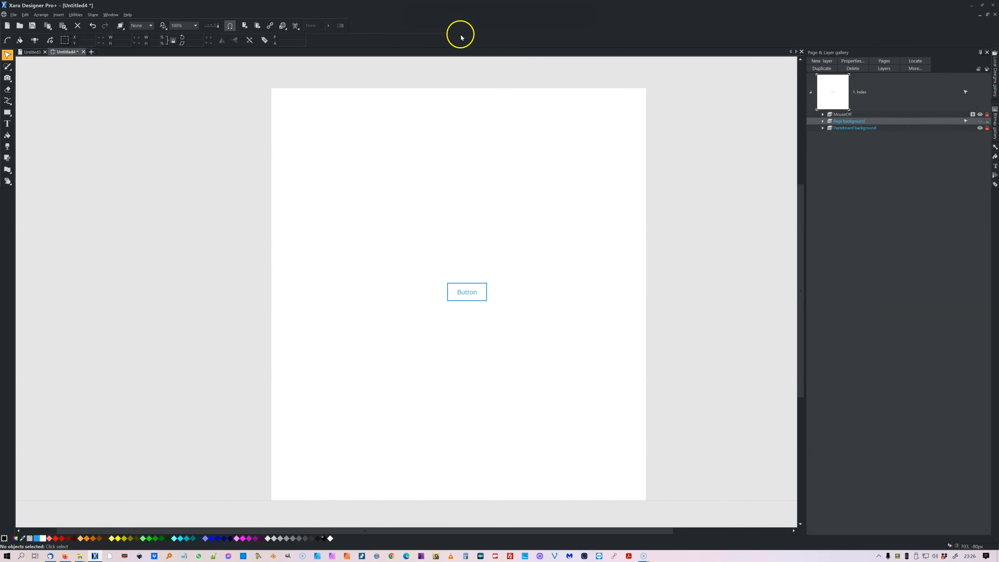
{"action": "left_click", "coordinate": [244, 26]}
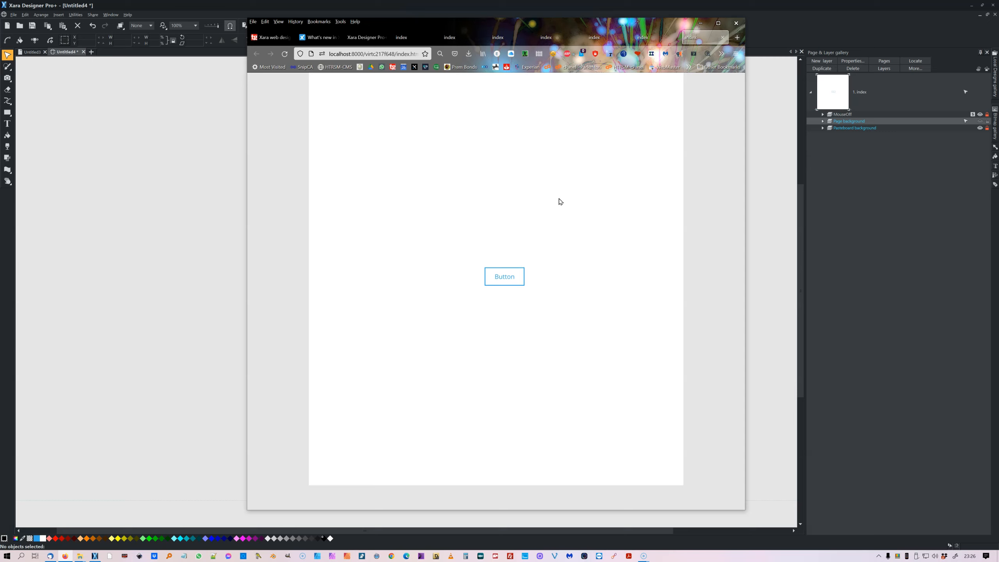
{"action": "left_click", "coordinate": [575, 219]}
{"action": "left_click", "coordinate": [849, 114]}
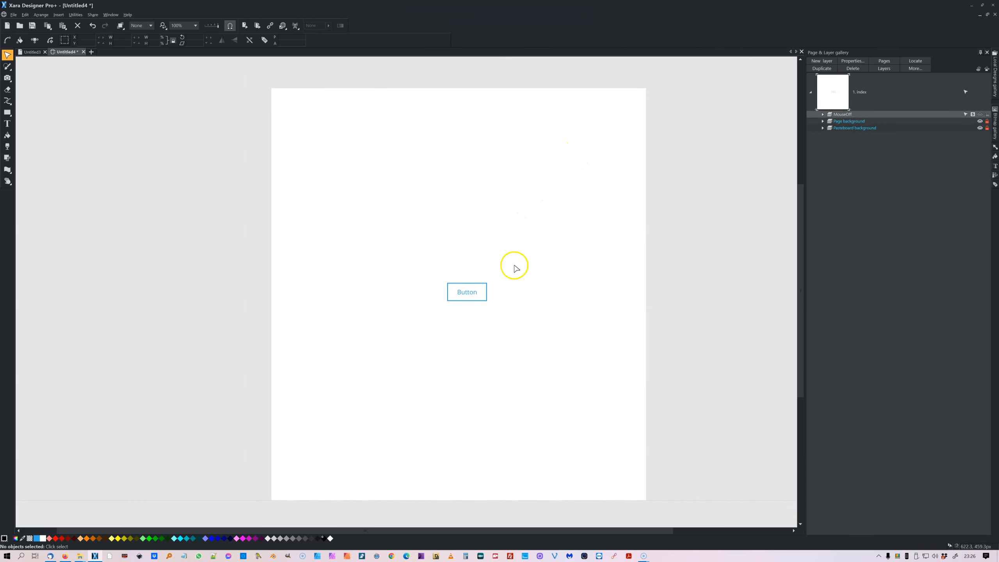
Select the button and toggle its visibility state until the filled blue version shows.
{"action": "left_click", "coordinate": [466, 289]}
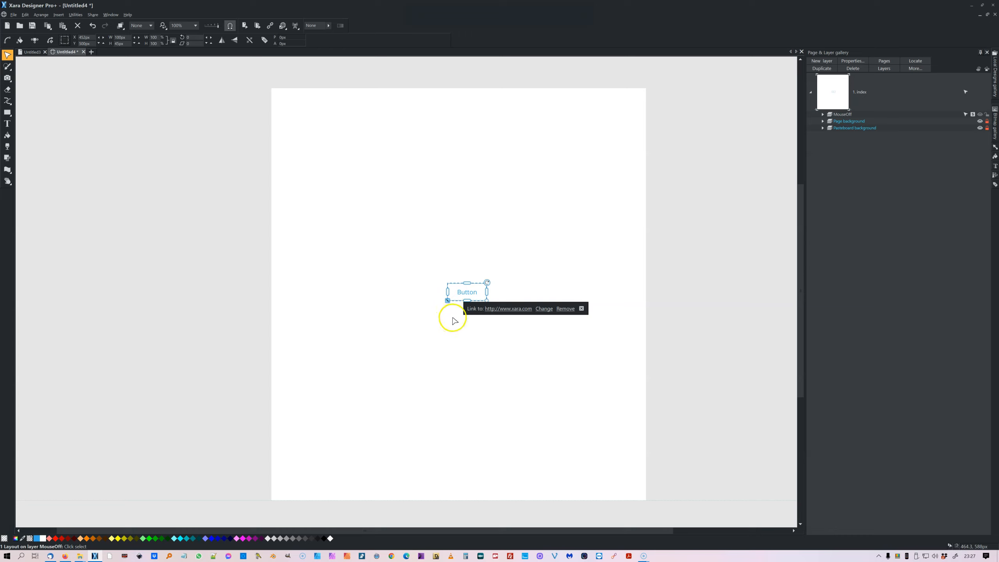
{"action": "left_click", "coordinate": [447, 301]}
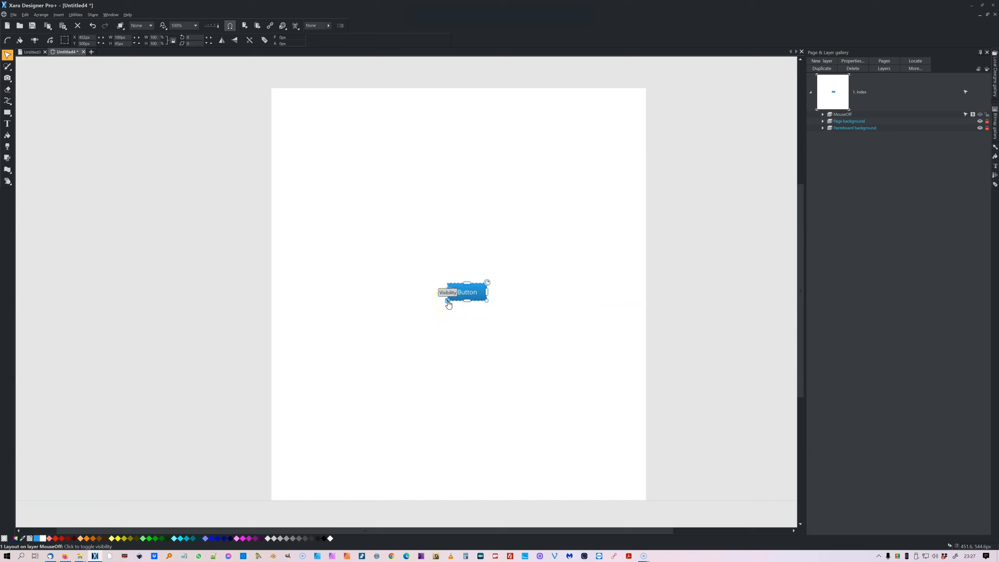
{"action": "left_click", "coordinate": [448, 301]}
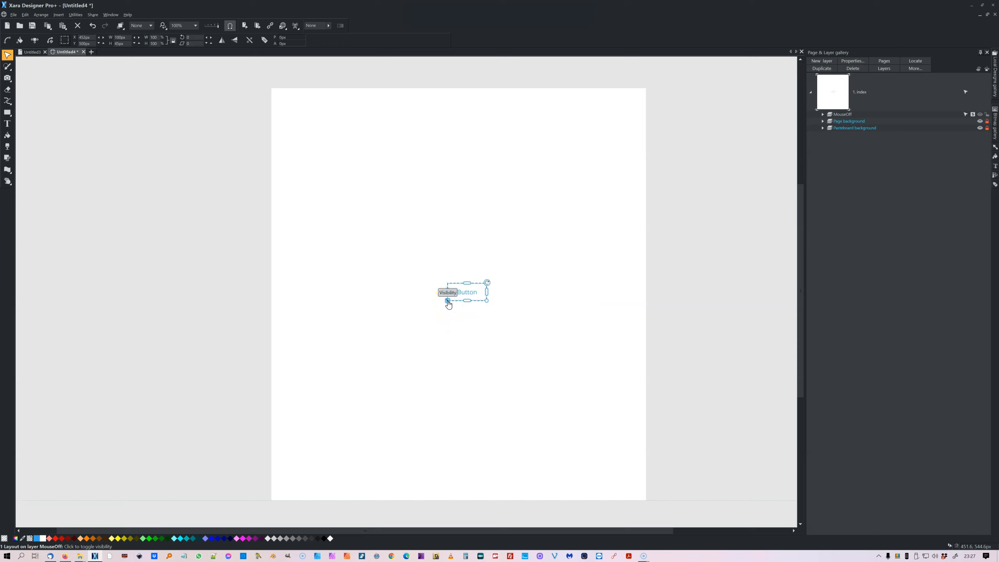
{"action": "left_click", "coordinate": [447, 301]}
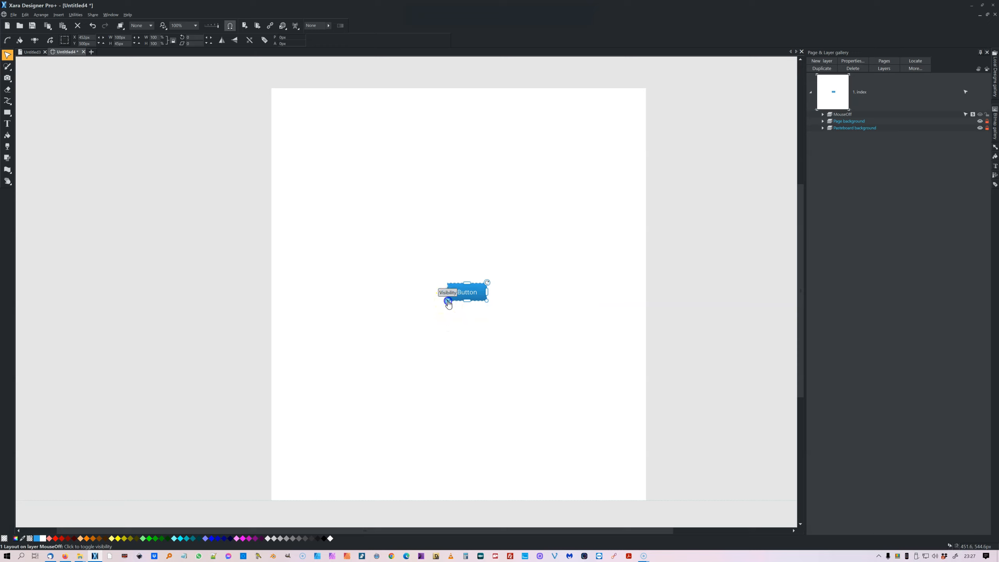
{"action": "left_click", "coordinate": [448, 301]}
{"action": "left_click", "coordinate": [448, 301]}
{"action": "left_click", "coordinate": [525, 236]}
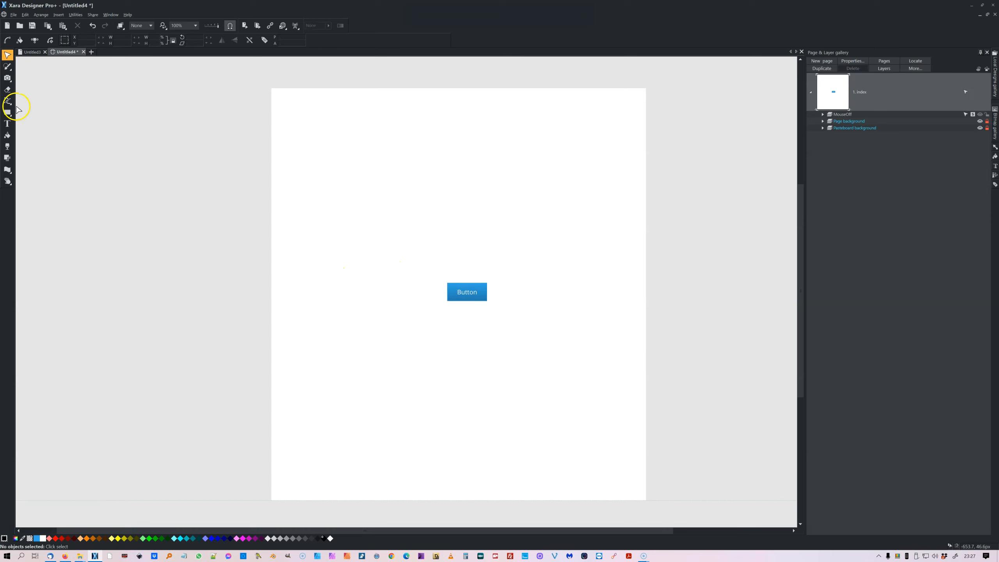
Expand the MouseOff layer's Layout groups and inspect each group's text area and shape.
{"action": "left_click", "coordinate": [8, 123]}
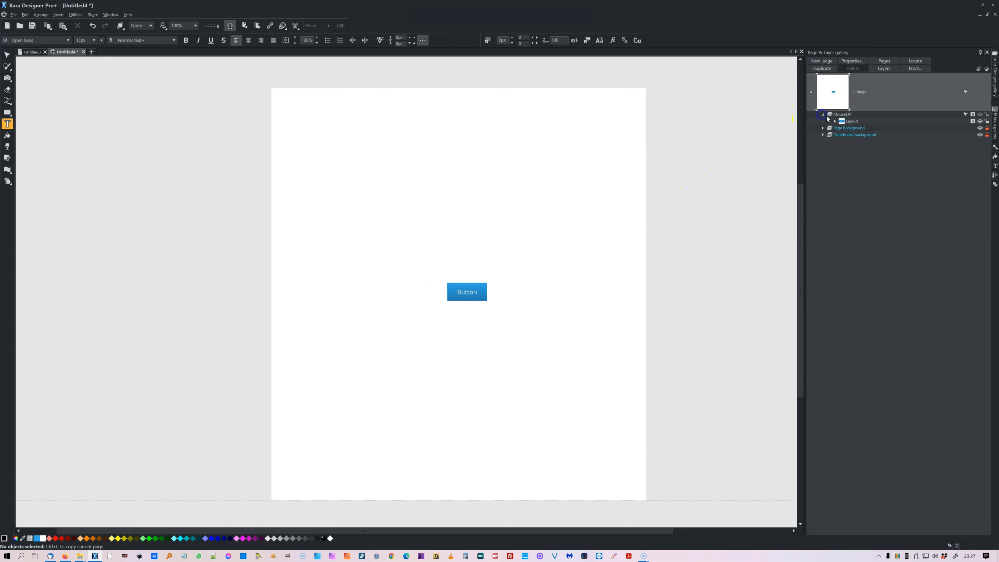
{"action": "left_click", "coordinate": [823, 114]}
{"action": "left_click", "coordinate": [834, 122]}
{"action": "left_click", "coordinate": [870, 135]}
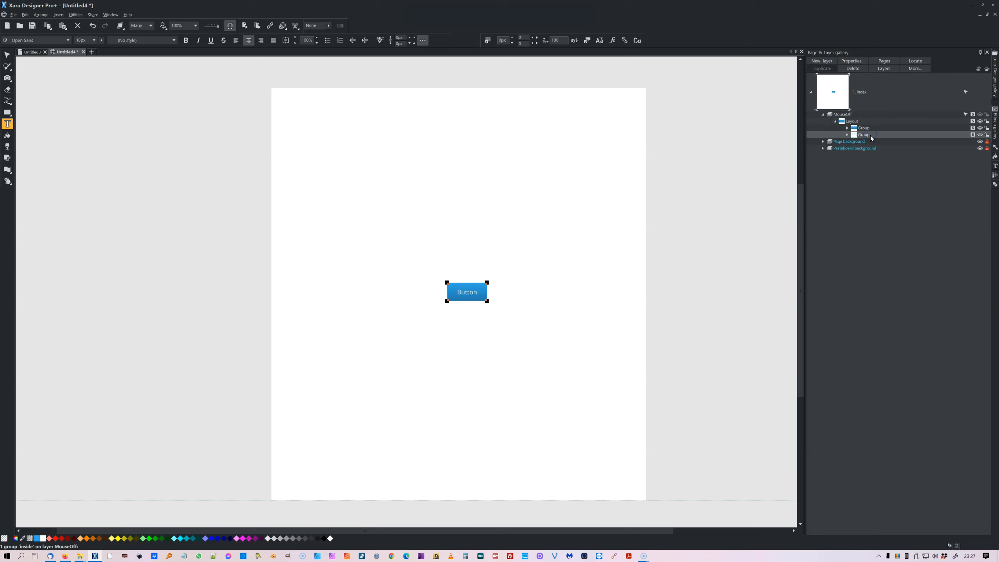
{"action": "left_click", "coordinate": [847, 128]}
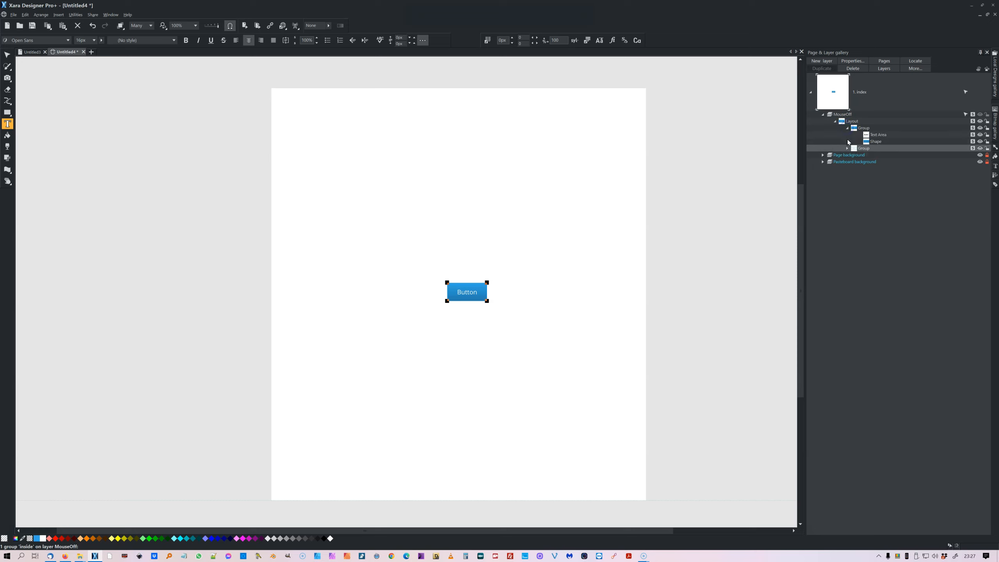
{"action": "left_click", "coordinate": [847, 148]}
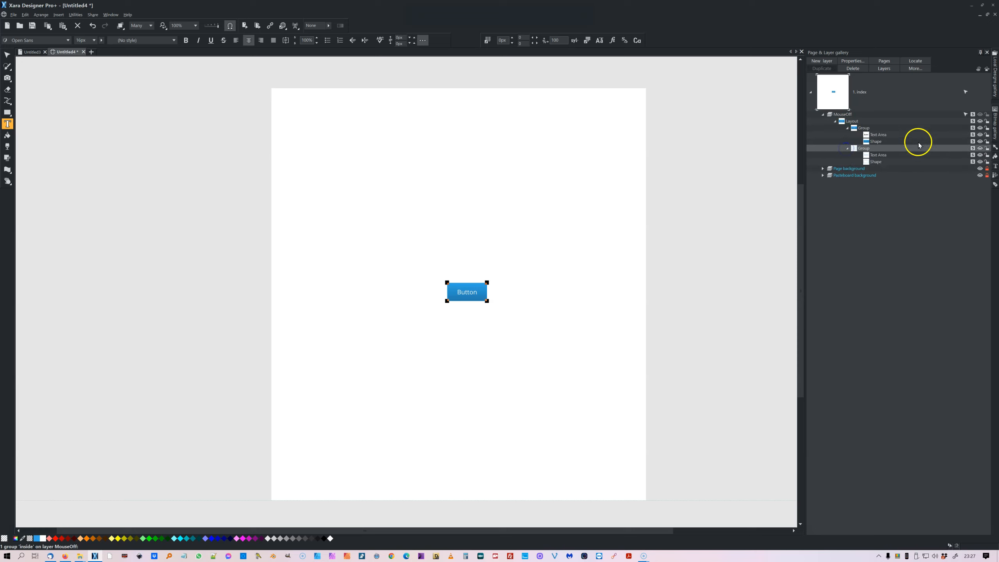
{"action": "left_click", "coordinate": [876, 162]}
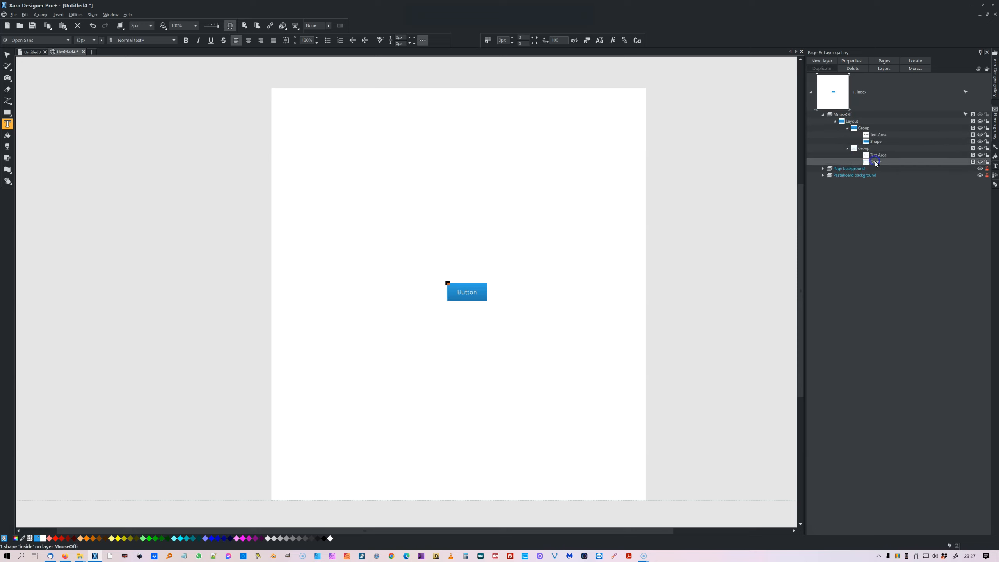
{"action": "left_click", "coordinate": [878, 155]}
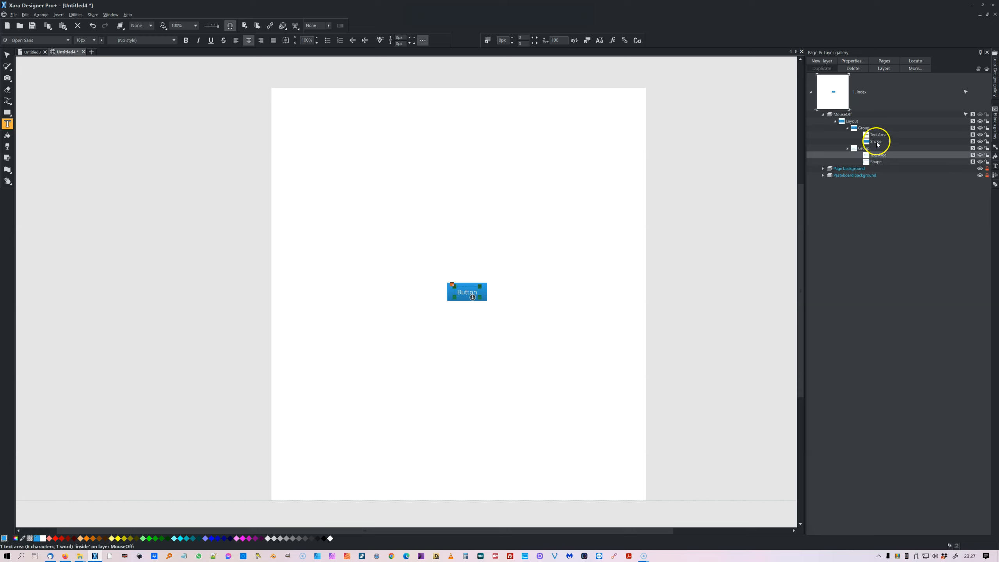
{"action": "left_click", "coordinate": [877, 141]}
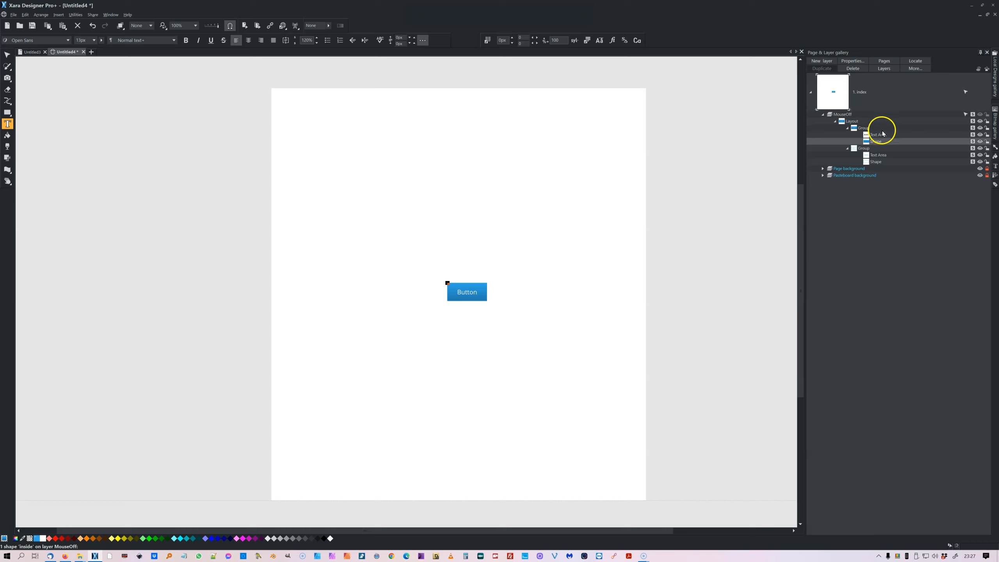
{"action": "left_click", "coordinate": [881, 135]}
{"action": "left_click", "coordinate": [880, 143]}
{"action": "left_click", "coordinate": [881, 134]}
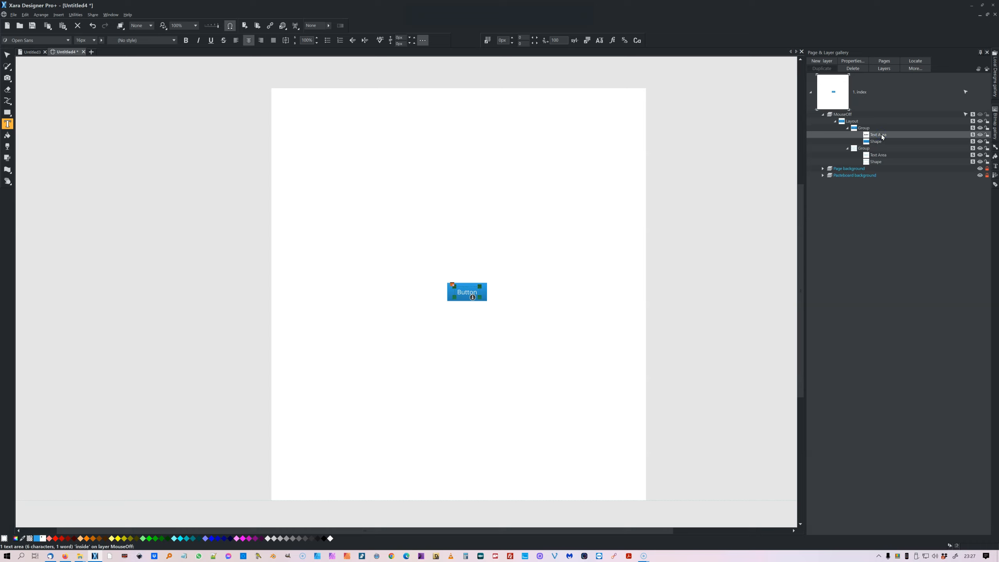
{"action": "left_click", "coordinate": [876, 163]}
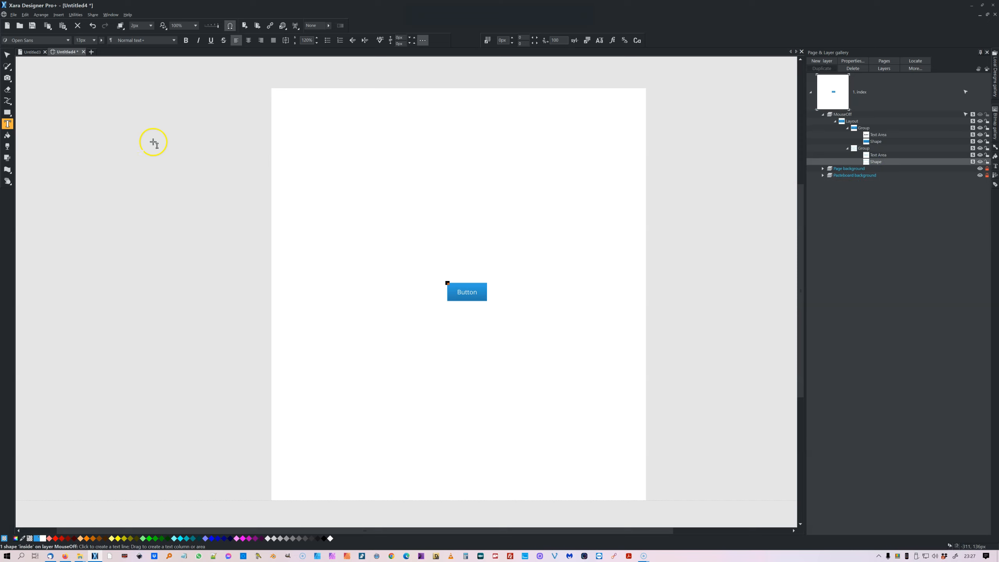
Replace the button's label text with "Egg woz 'ere".
{"action": "left_click_drag", "start_coordinate": [478, 292], "coordinate": [456, 292]}
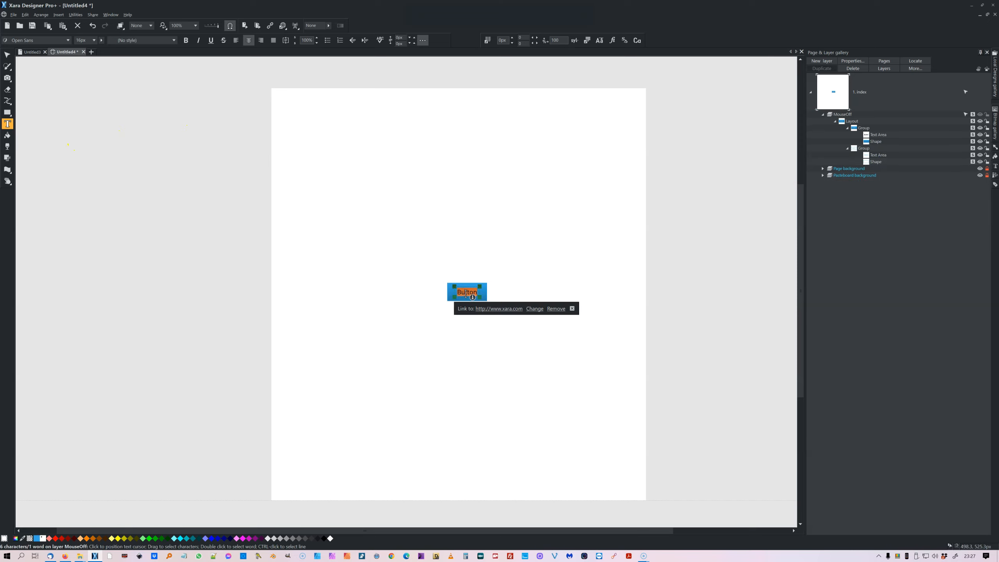
{"action": "type", "text": "Egg woz"}
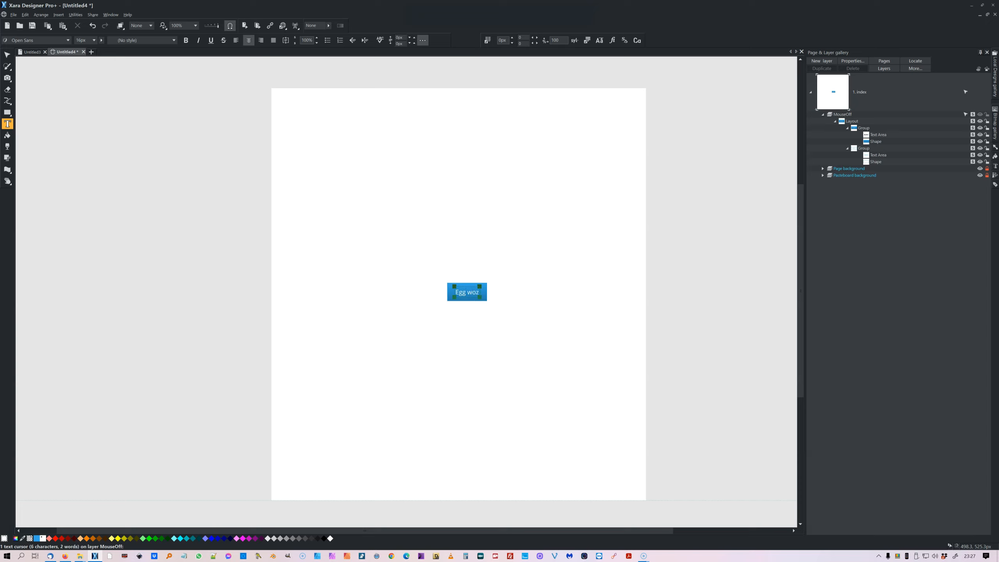
{"action": "type", "text": " 'ere"}
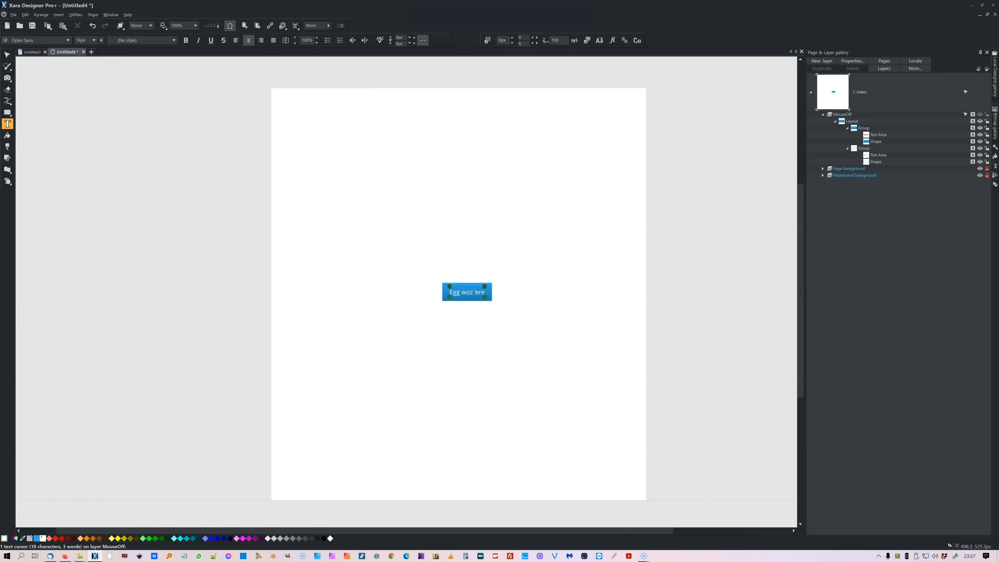
Select the button's text areas and shape in the layer gallery, then toggle the button to its outlined state.
{"action": "left_click", "coordinate": [881, 136]}
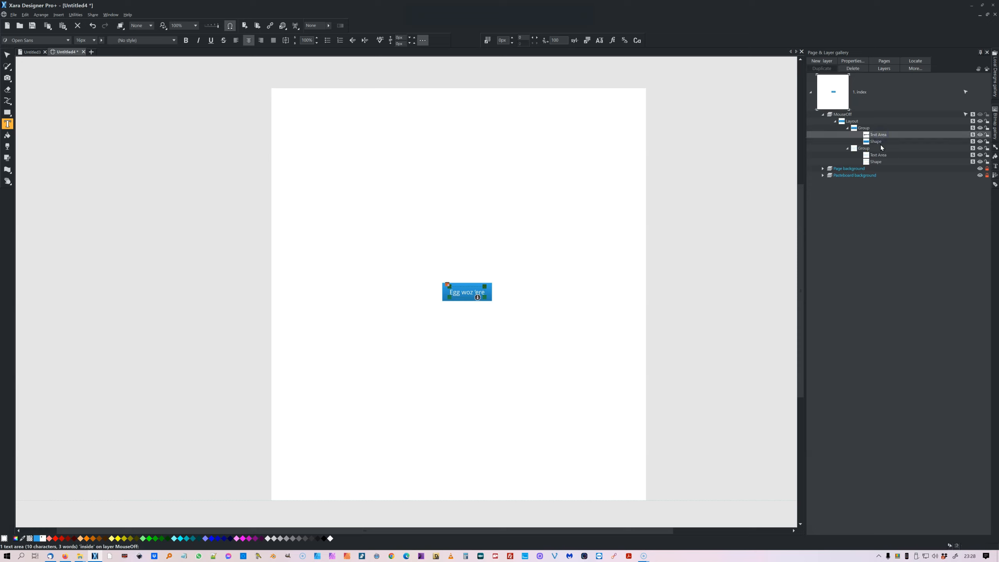
{"action": "left_click", "coordinate": [880, 155]}
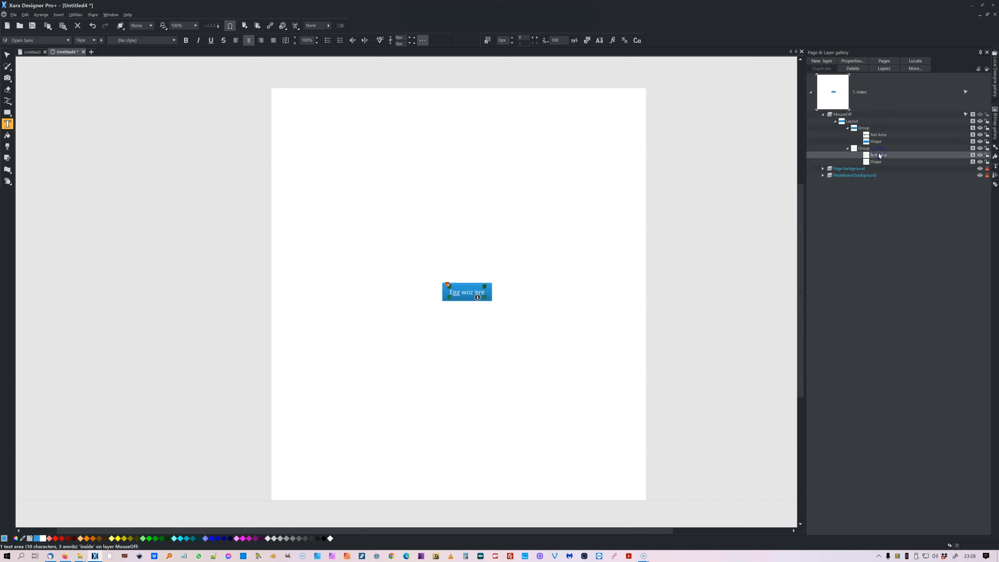
{"action": "left_click", "coordinate": [878, 161]}
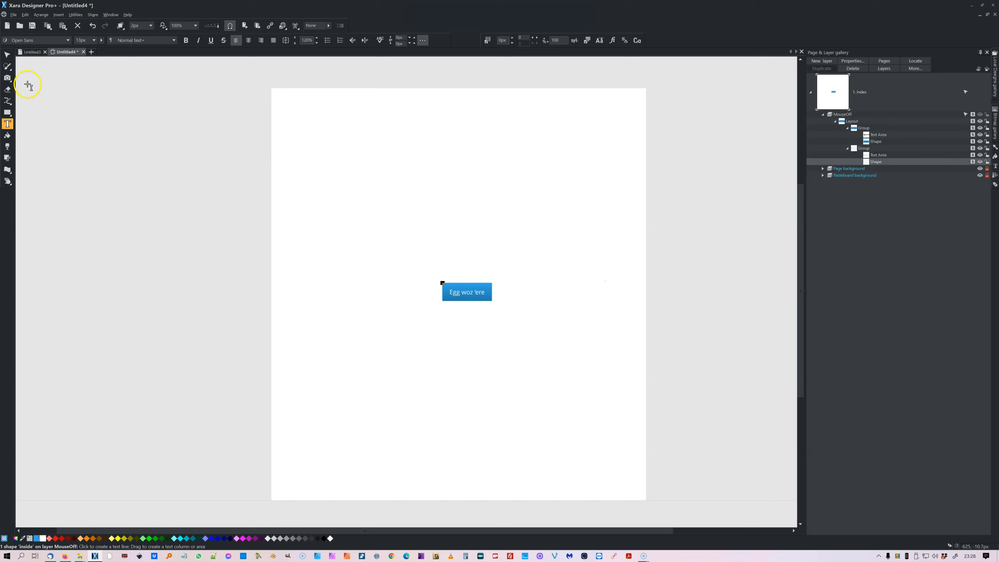
{"action": "left_click", "coordinate": [7, 56]}
{"action": "left_click", "coordinate": [406, 274]}
{"action": "left_click", "coordinate": [439, 286]}
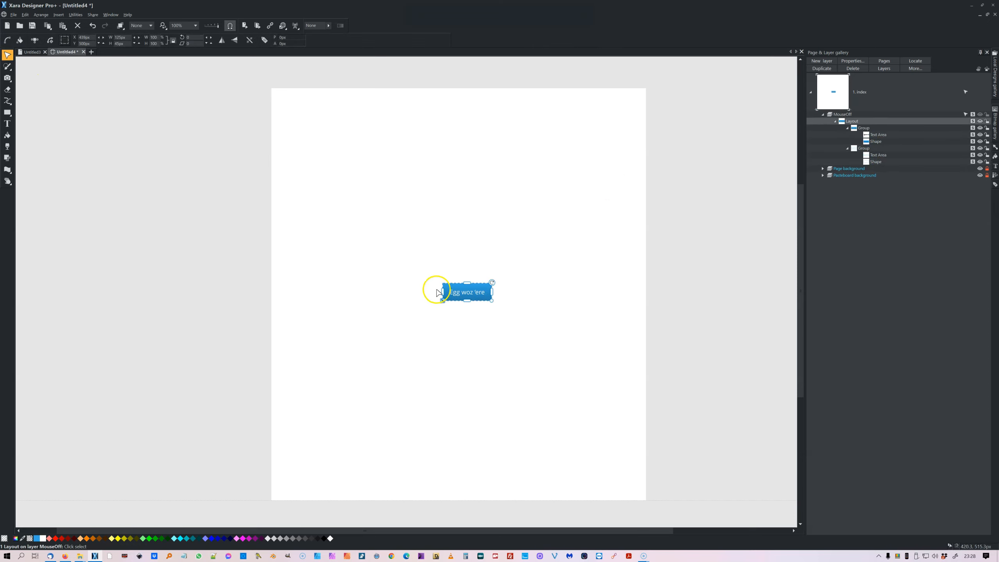
{"action": "left_click", "coordinate": [443, 300]}
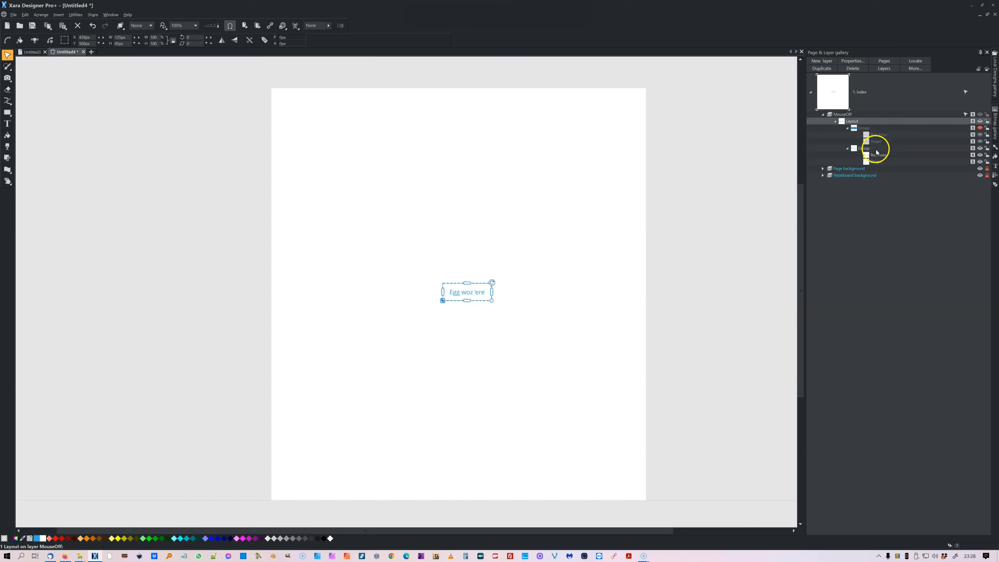
Try to edit the outlined button's shape with the Shape Editor tool.
{"action": "left_click", "coordinate": [876, 161]}
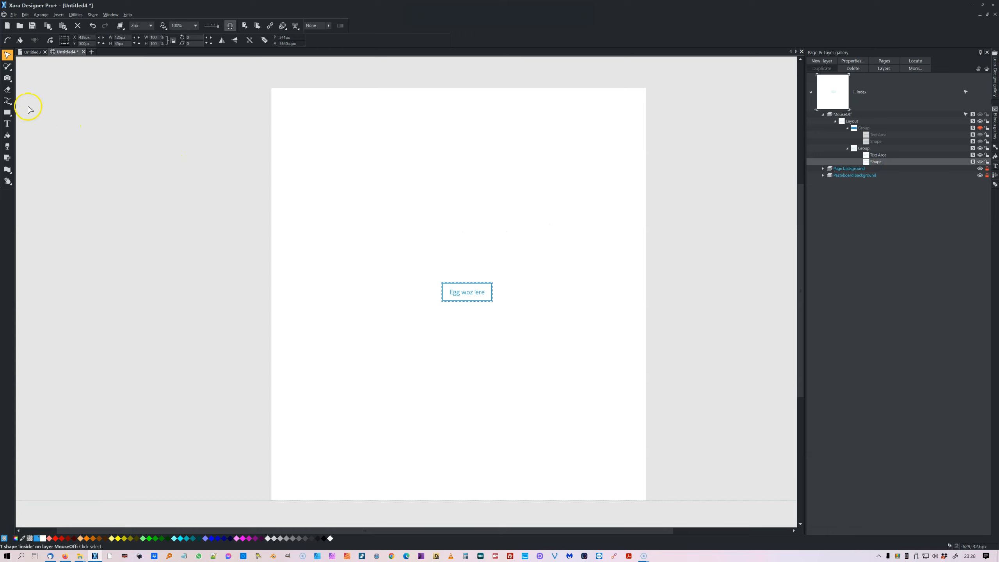
{"action": "mouse_move", "coordinate": [6, 69]}
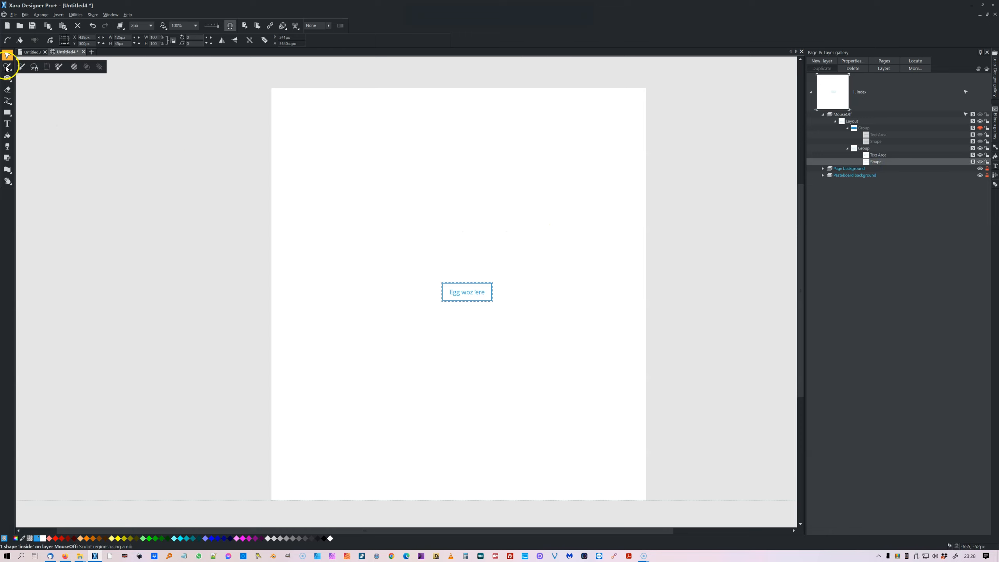
{"action": "left_click", "coordinate": [7, 102]}
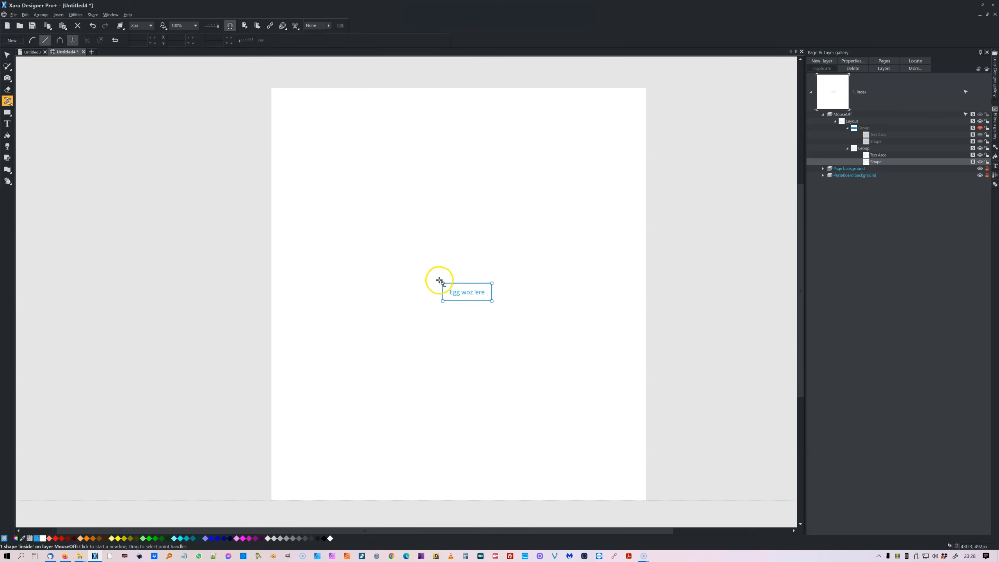
{"action": "left_click_drag", "start_coordinate": [445, 286], "coordinate": [402, 284]}
{"action": "key", "text": "Escape"}
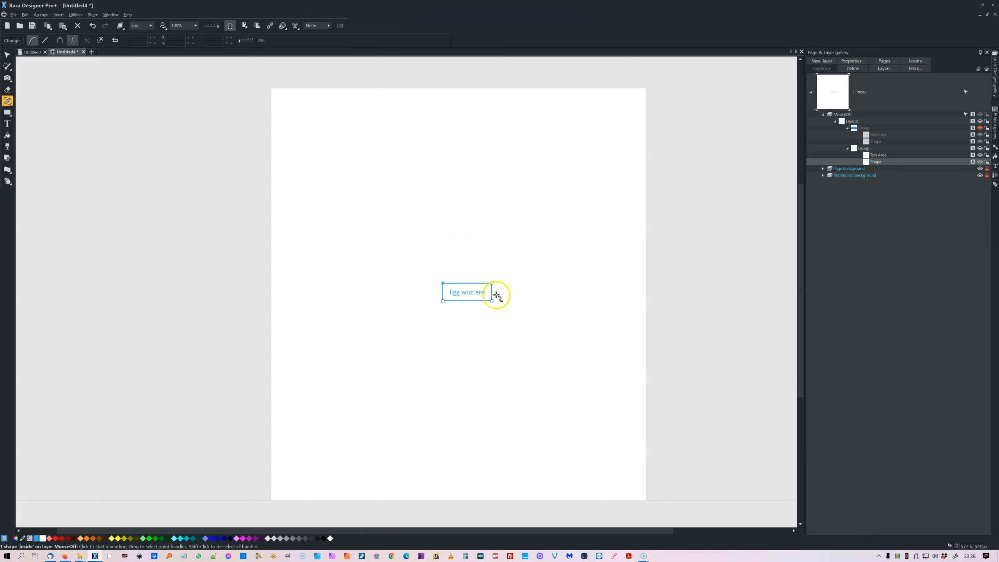
{"action": "left_click_drag", "start_coordinate": [468, 284], "coordinate": [473, 275]}
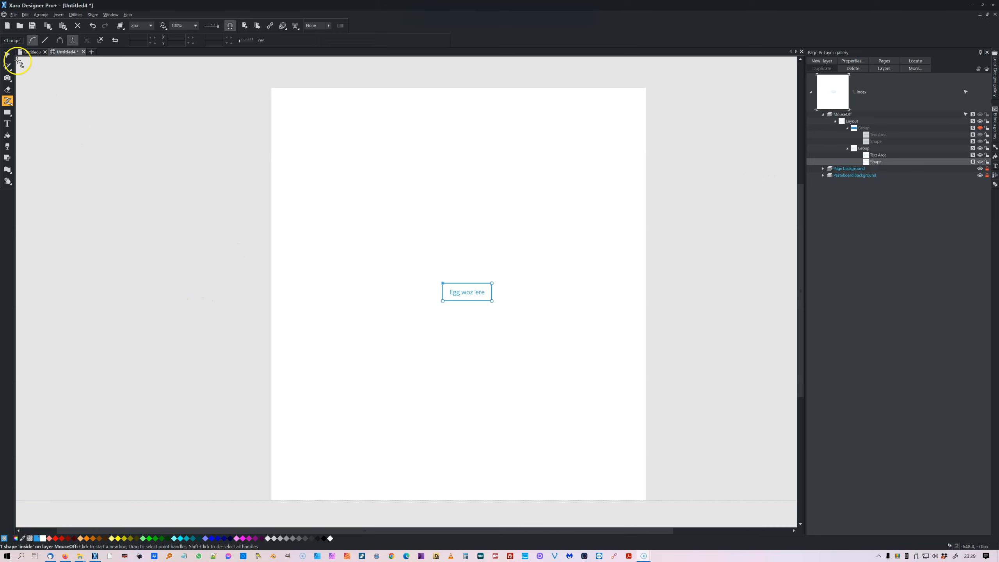
{"action": "left_click", "coordinate": [8, 55]}
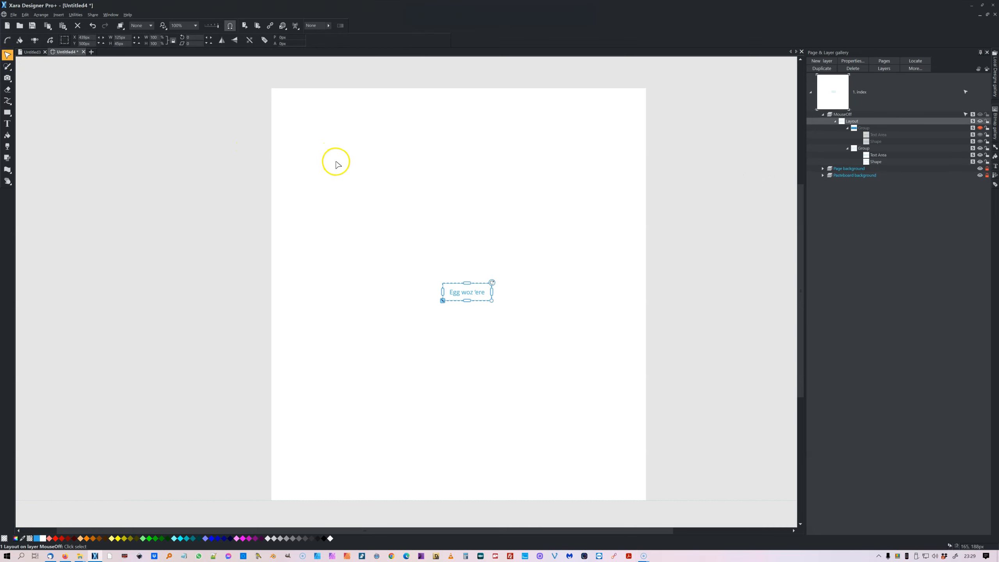
Drag a default photo placeholder onto the page and position it near the top right.
{"action": "left_click", "coordinate": [994, 118]}
{"action": "left_click_drag", "start_coordinate": [897, 117], "coordinate": [541, 176]}
{"action": "left_click_drag", "start_coordinate": [589, 226], "coordinate": [503, 163]}
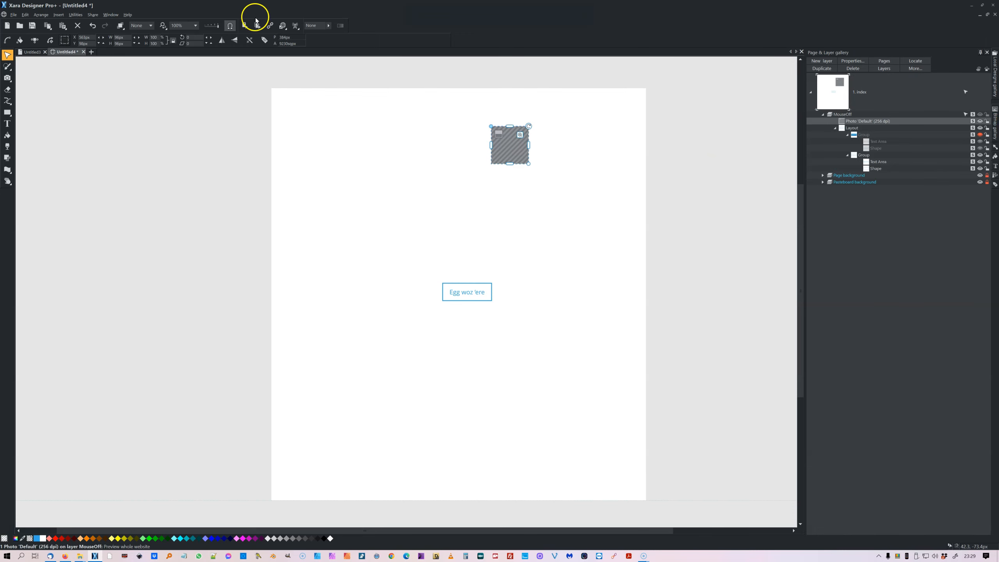
Preview the website in the browser and open the image info for the photo placeholder.
{"action": "left_click", "coordinate": [244, 25]}
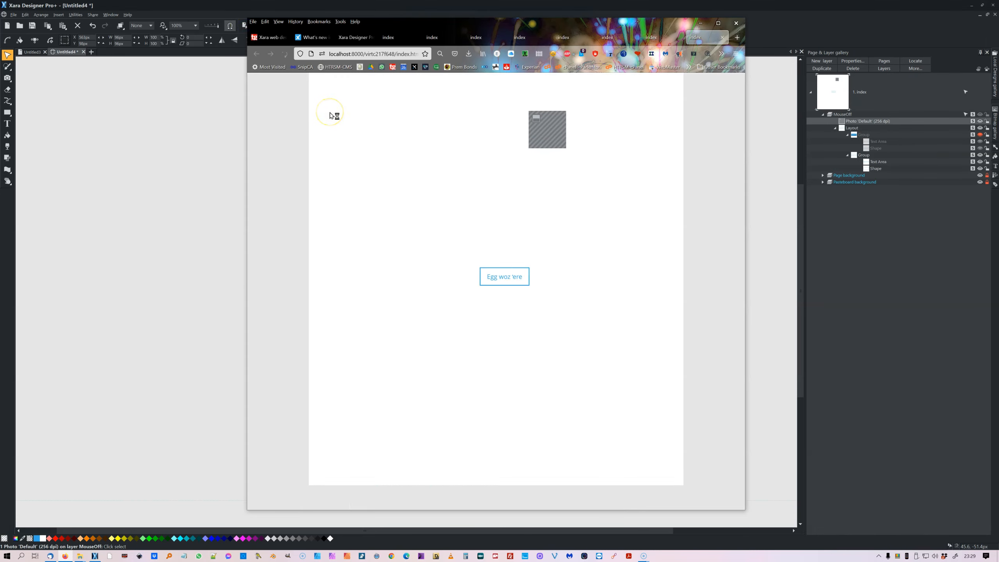
{"action": "right_click", "coordinate": [548, 144]}
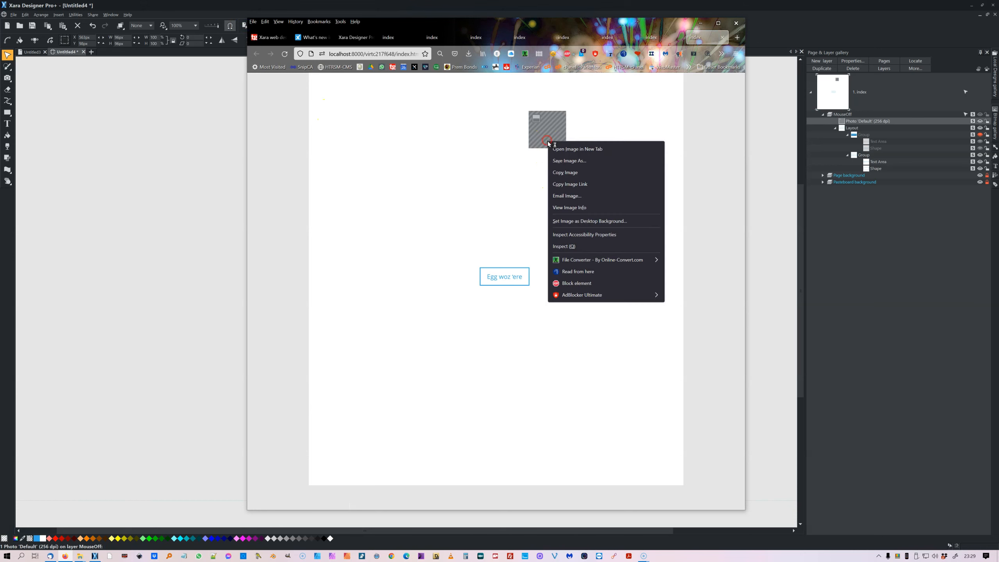
{"action": "left_click", "coordinate": [568, 207]}
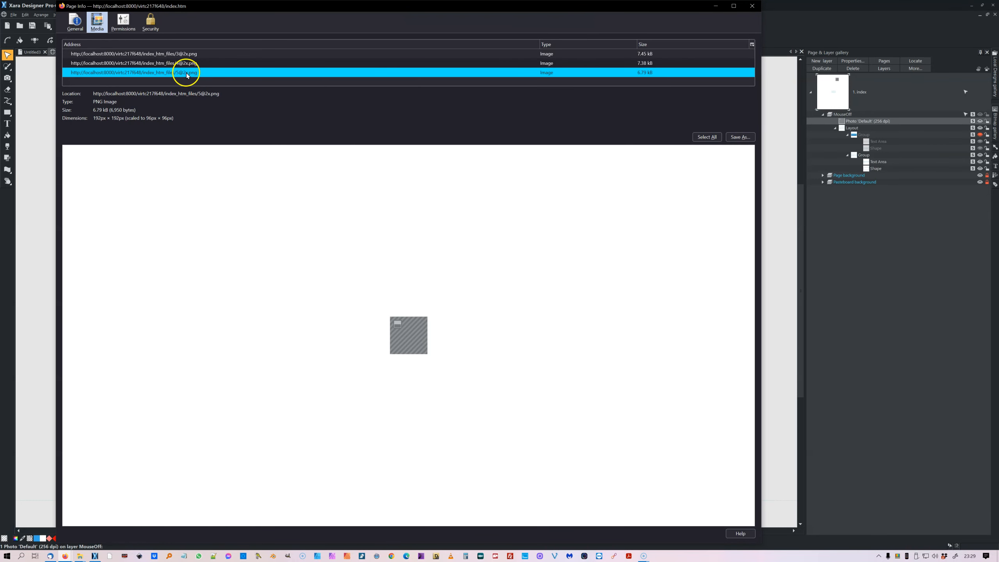
Compare the button state images listed in the page's media list, then minimise the page info window.
{"action": "left_click", "coordinate": [192, 54]}
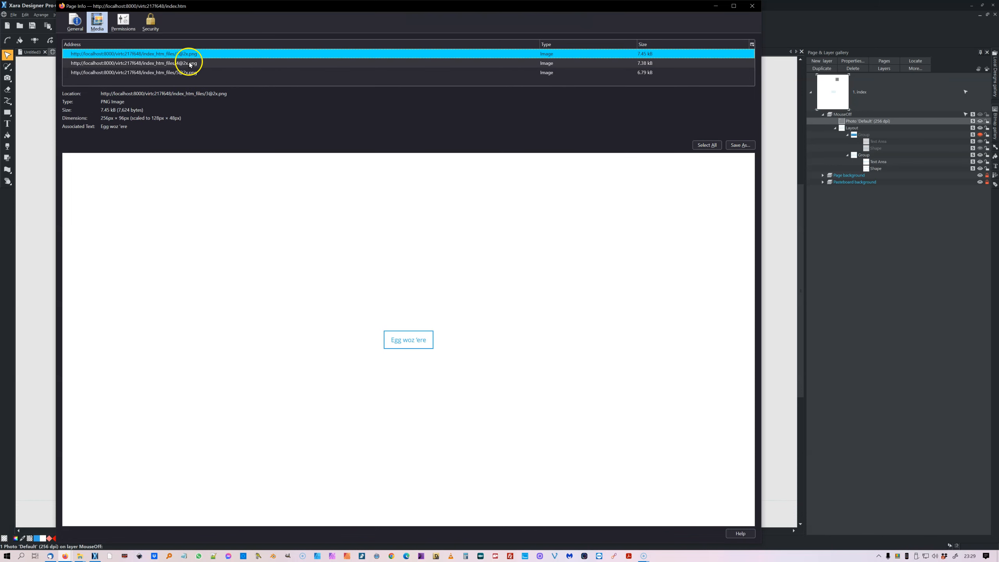
{"action": "left_click", "coordinate": [189, 63]}
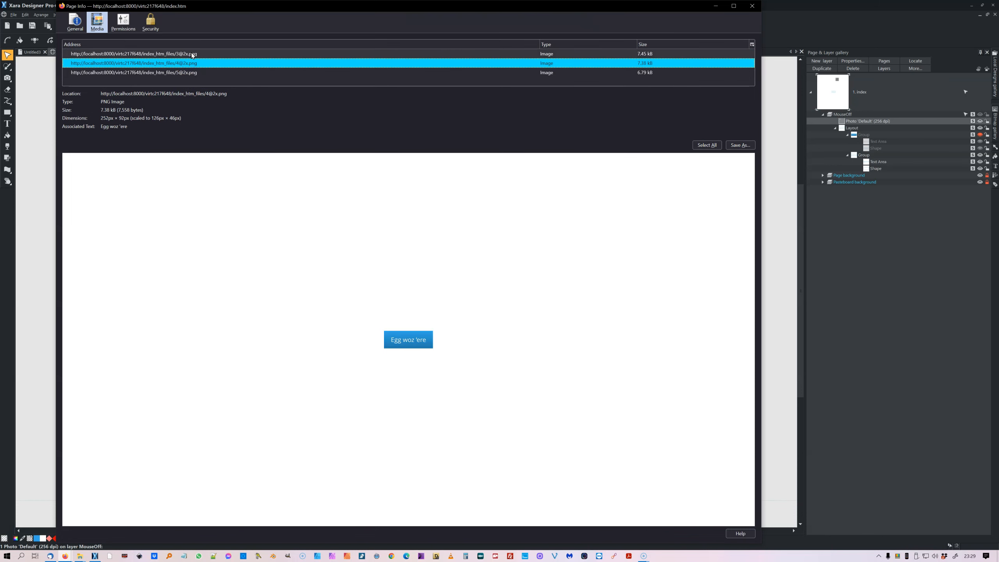
{"action": "left_click", "coordinate": [191, 53]}
{"action": "left_click", "coordinate": [192, 62]}
{"action": "left_click", "coordinate": [192, 53]}
{"action": "left_click", "coordinate": [192, 62]}
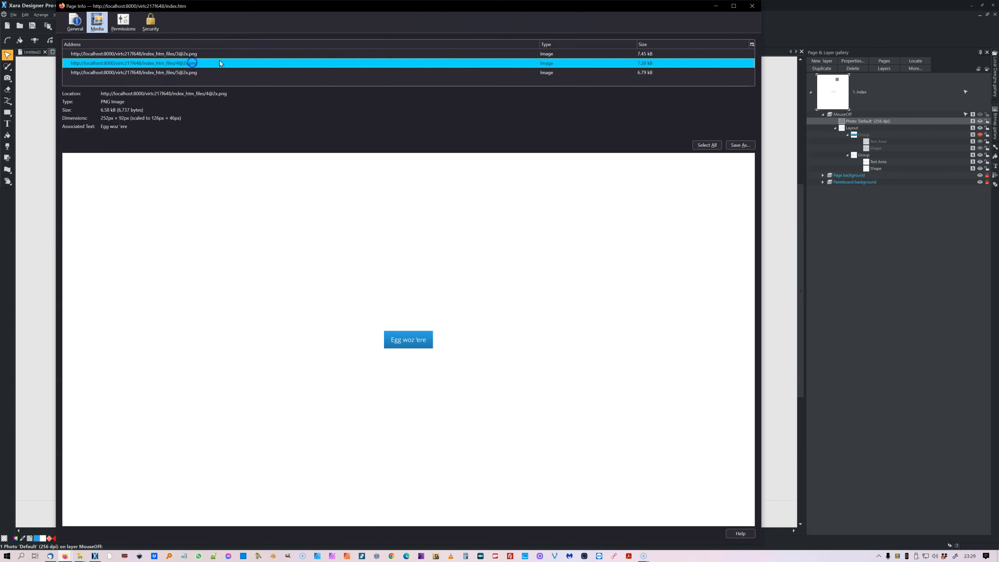
{"action": "left_click", "coordinate": [716, 6]}
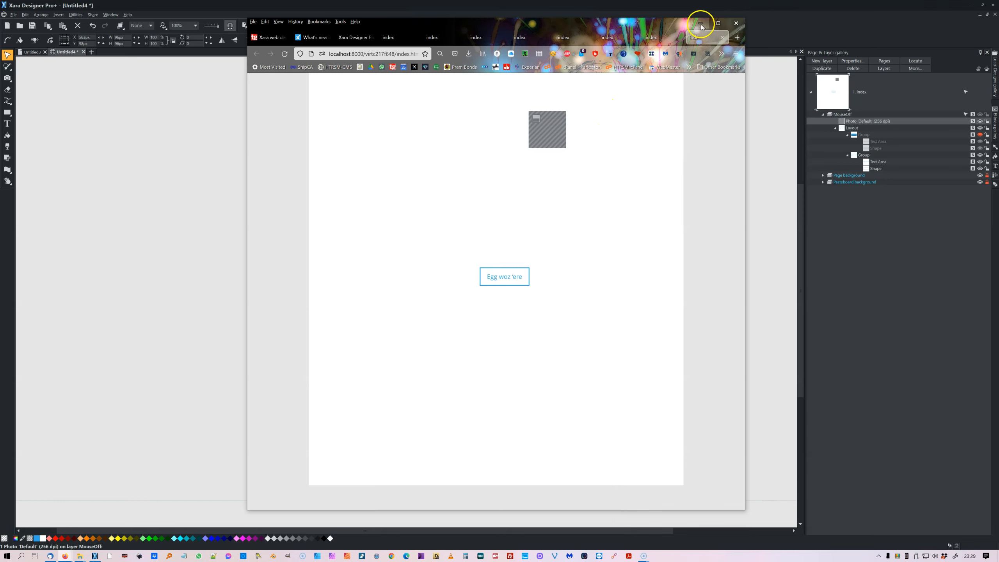
Draw a square rectangle in the upper part of the empty page.
{"action": "left_click", "coordinate": [876, 169]}
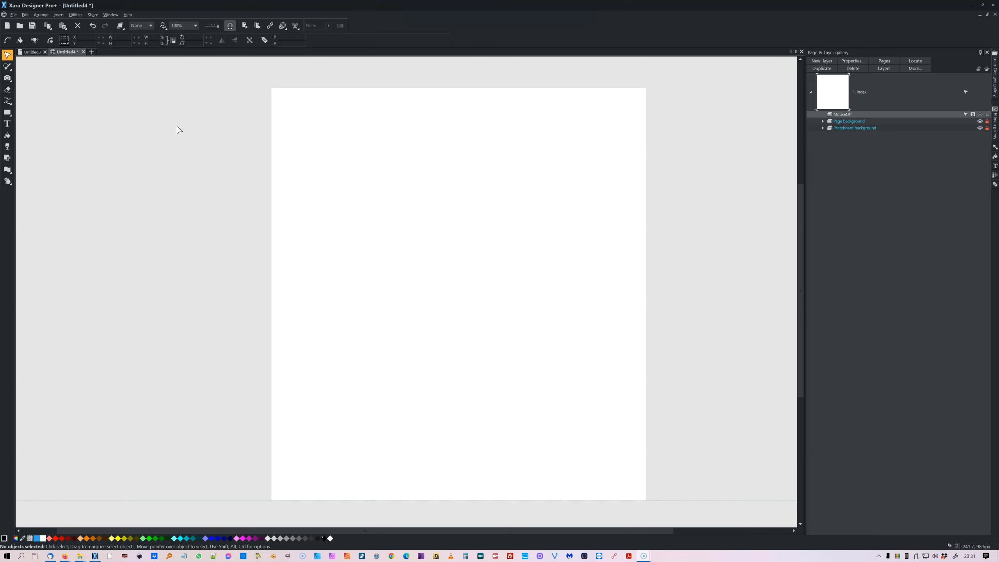
{"action": "left_click", "coordinate": [117, 135]}
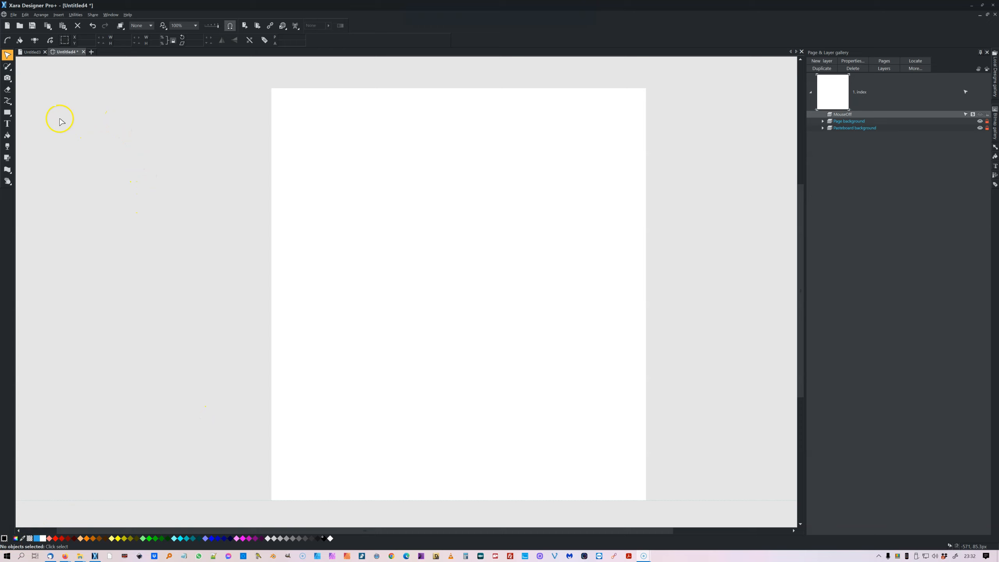
{"action": "left_click", "coordinate": [7, 113]}
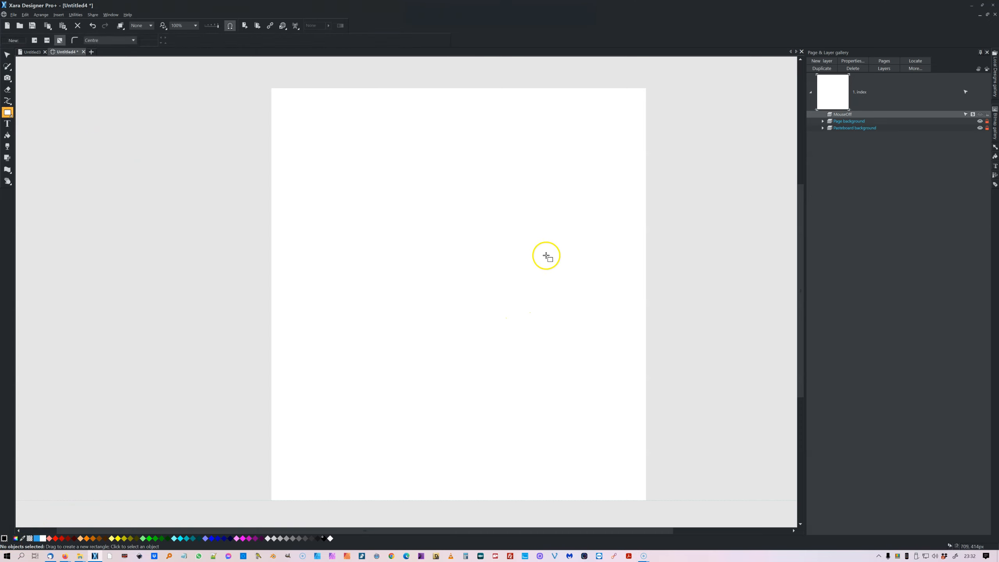
{"action": "left_click_drag", "start_coordinate": [368, 129], "coordinate": [500, 241]}
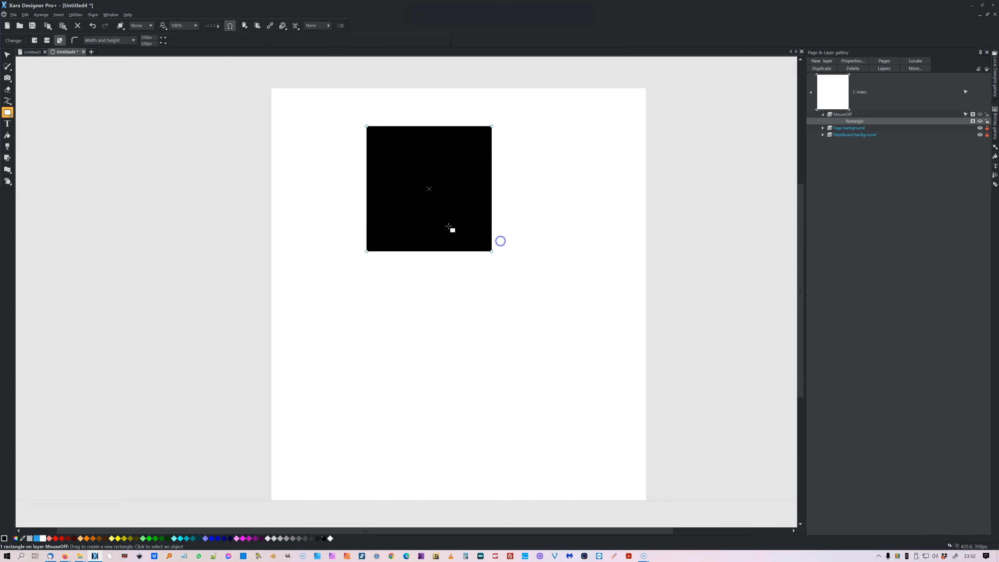
{"action": "left_click", "coordinate": [8, 54]}
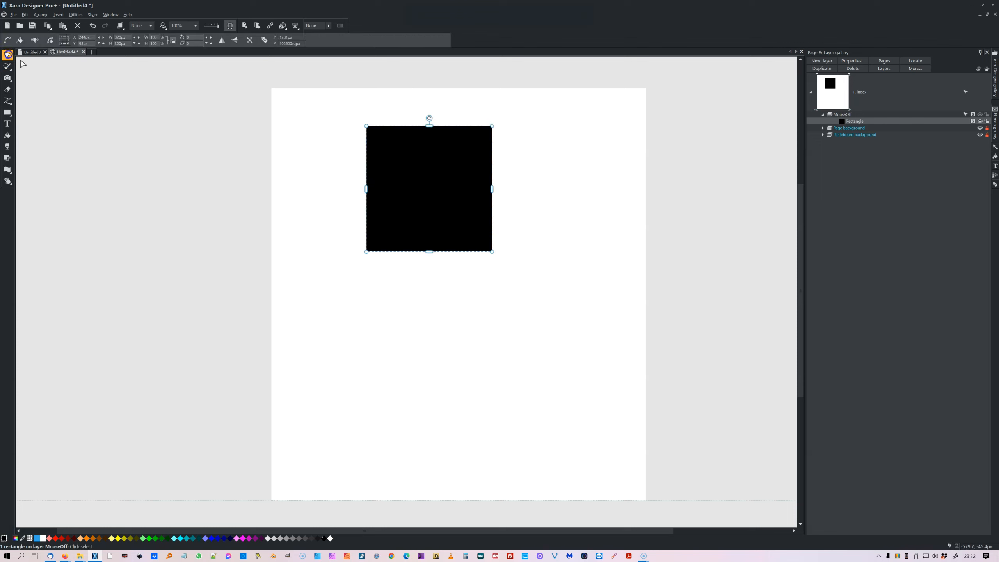
Fill the rectangle with dark blue and move it slightly down and to the right.
{"action": "left_click", "coordinate": [223, 540]}
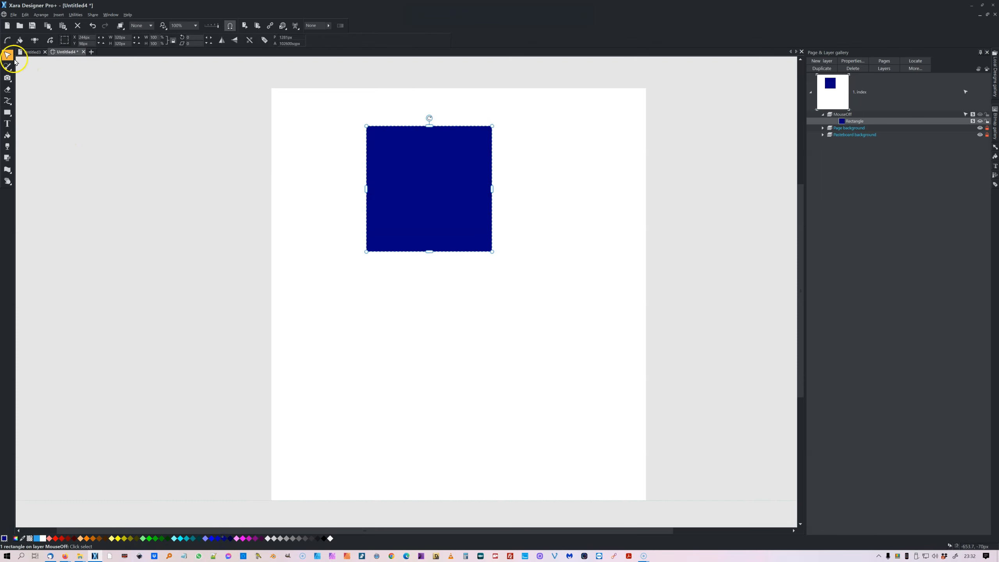
{"action": "left_click_drag", "start_coordinate": [389, 161], "coordinate": [413, 191]}
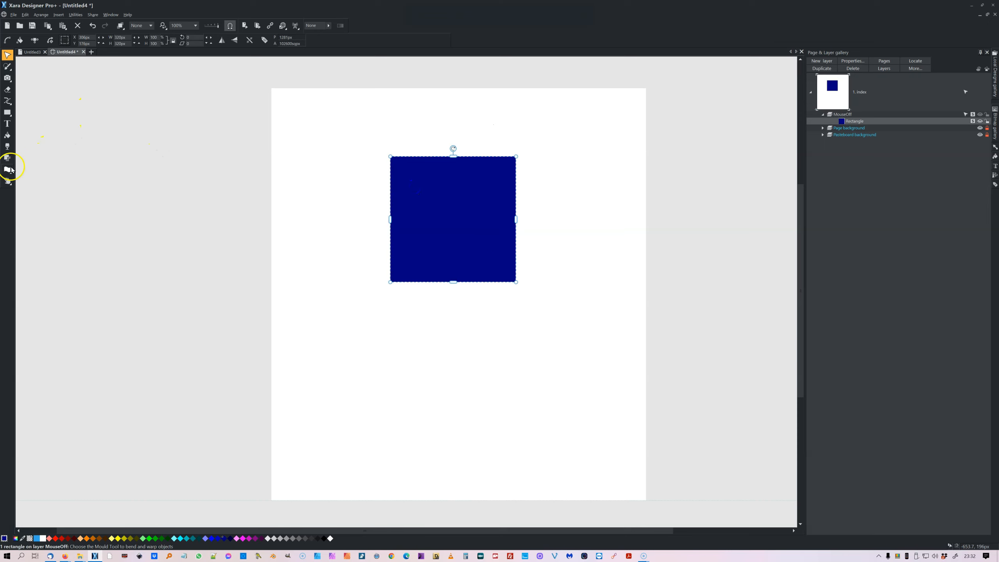
Apply a default envelope mould to the rectangle and curve its top and right edges outward.
{"action": "mouse_move", "coordinate": [8, 172]}
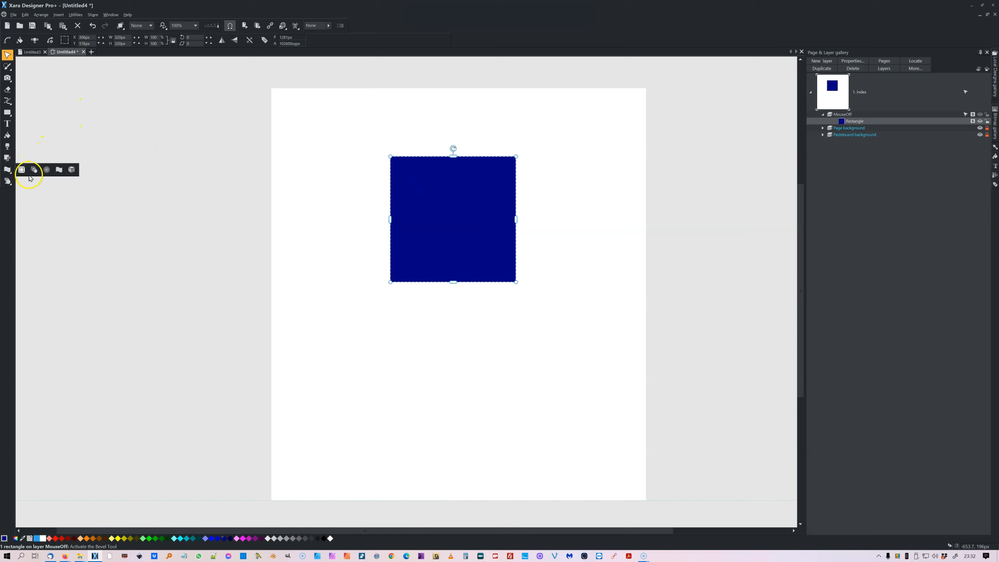
{"action": "left_click", "coordinate": [59, 170]}
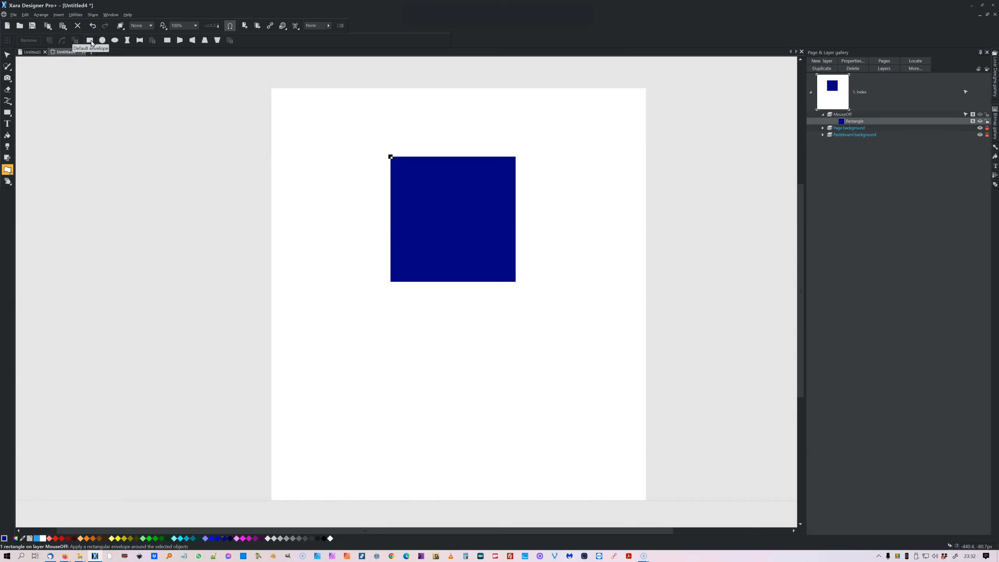
{"action": "left_click", "coordinate": [91, 41]}
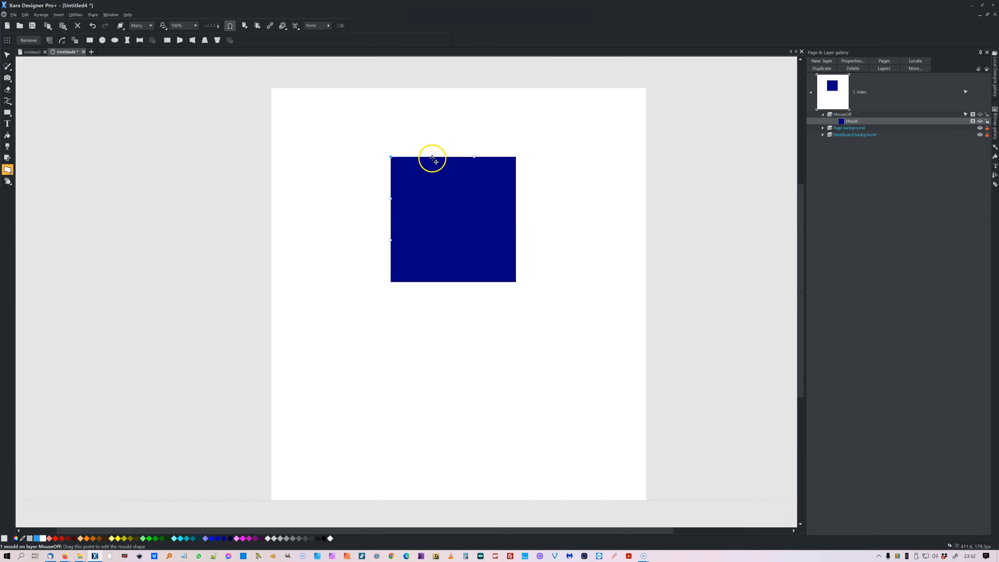
{"action": "left_click_drag", "start_coordinate": [436, 162], "coordinate": [453, 116]}
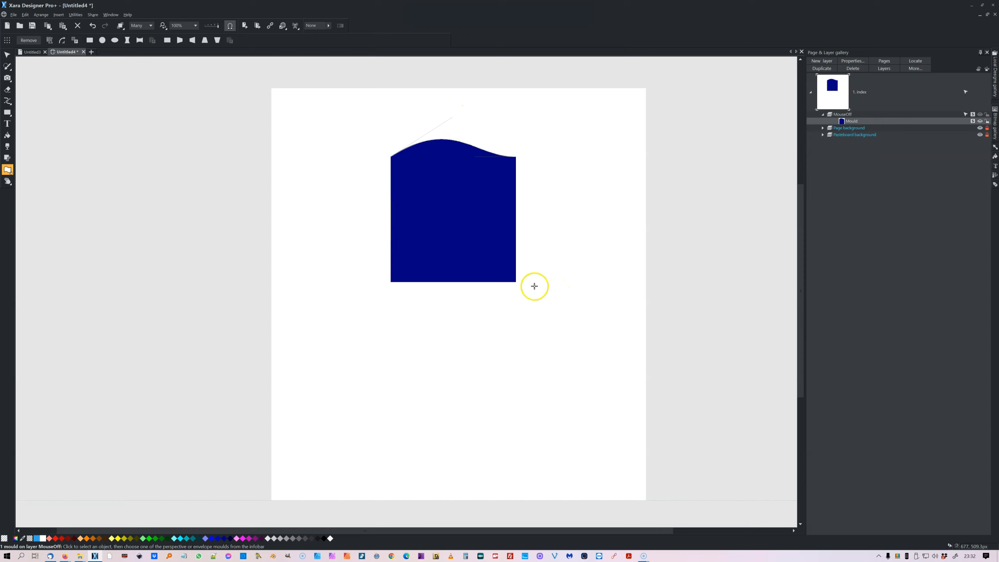
{"action": "left_click", "coordinate": [515, 282]}
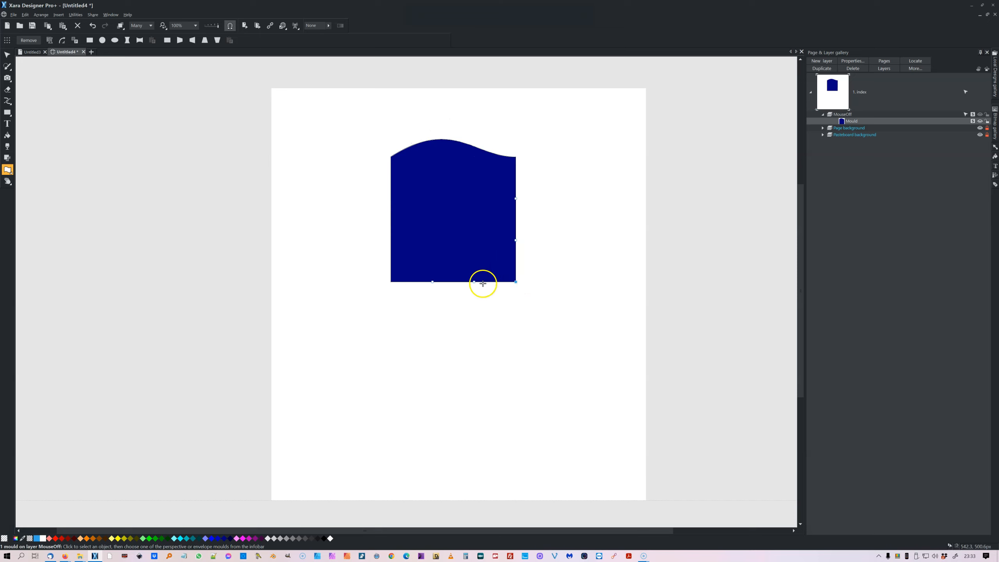
{"action": "left_click_drag", "start_coordinate": [517, 240], "coordinate": [568, 209]}
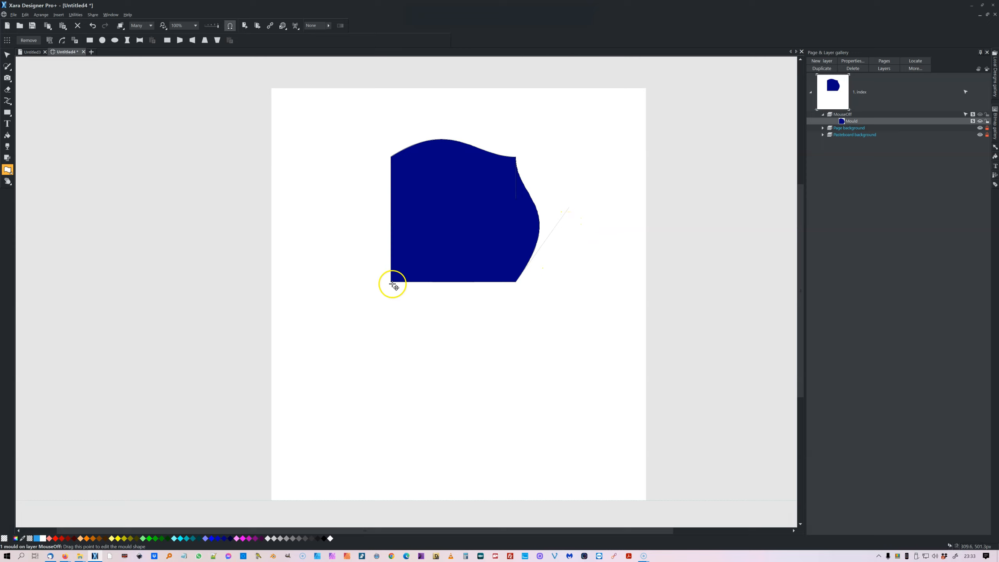
Curve the blue moulded shape's left edge outward and adjust the curve at its top-left corner.
{"action": "left_click", "coordinate": [391, 240]}
{"action": "left_click_drag", "start_coordinate": [391, 240], "coordinate": [330, 206]}
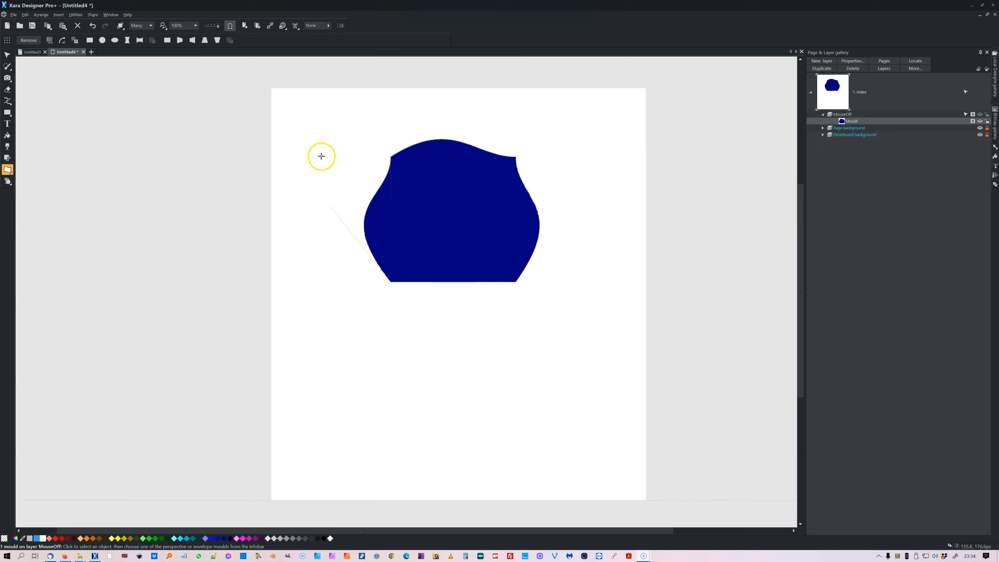
{"action": "left_click", "coordinate": [392, 158]}
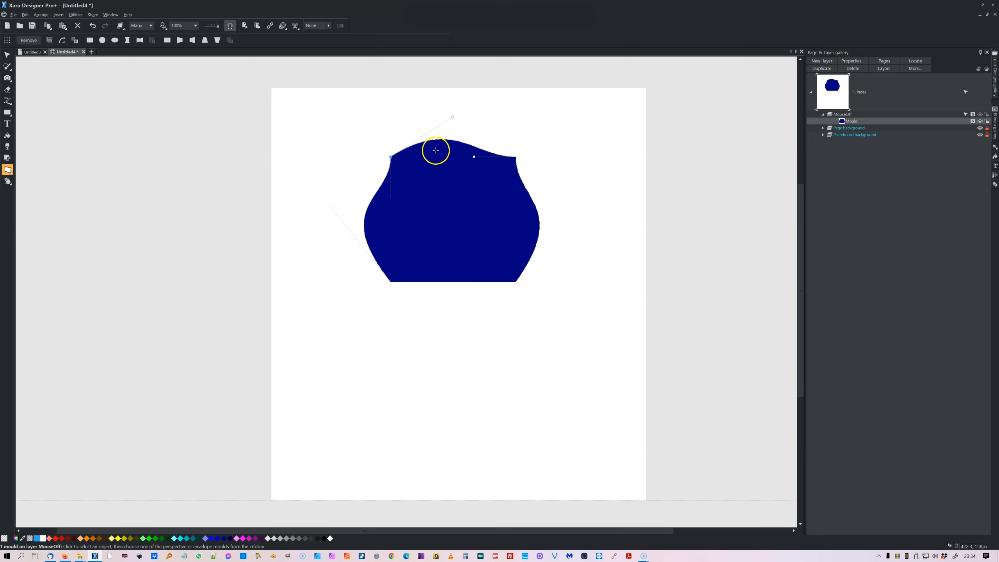
{"action": "left_click_drag", "start_coordinate": [392, 199], "coordinate": [355, 168]}
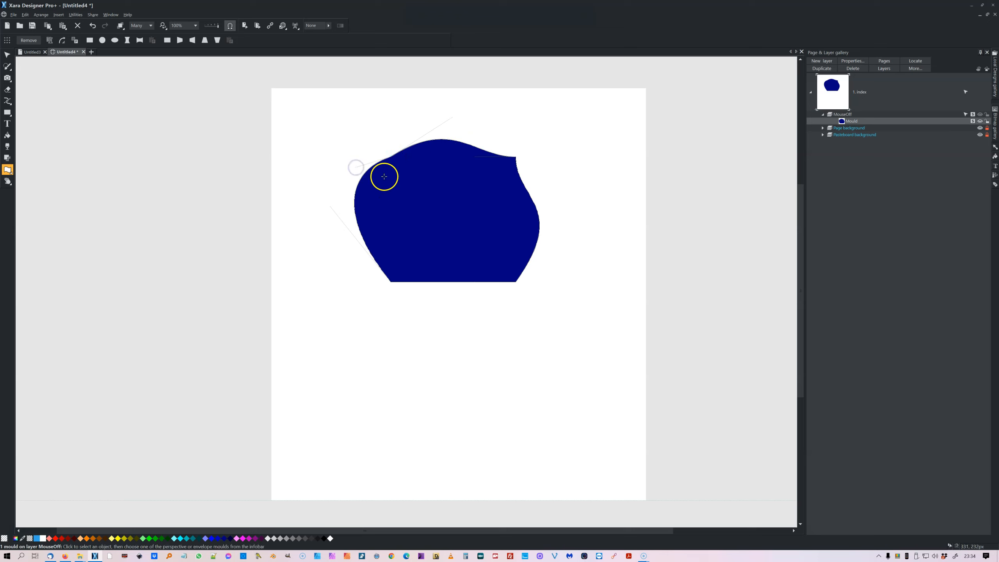
Select the moulded blue shape and delete it.
{"action": "left_click", "coordinate": [8, 55]}
{"action": "left_click", "coordinate": [259, 154]}
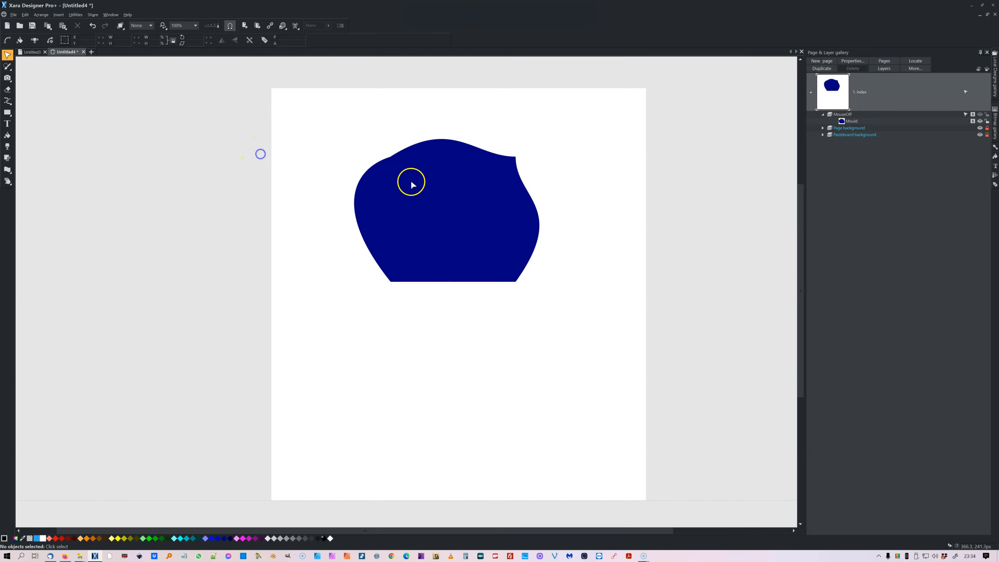
{"action": "left_click", "coordinate": [416, 184]}
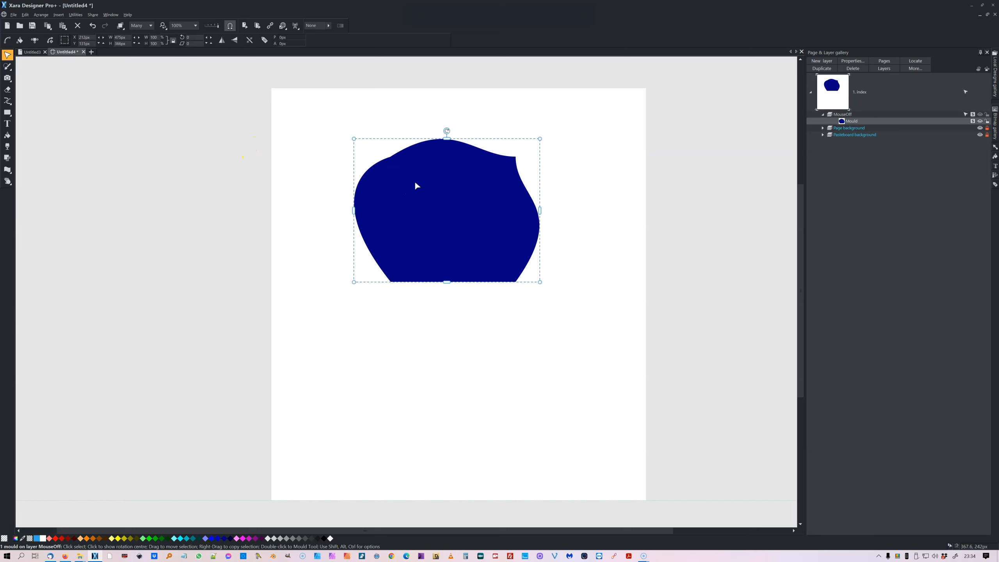
{"action": "key", "text": "Delete"}
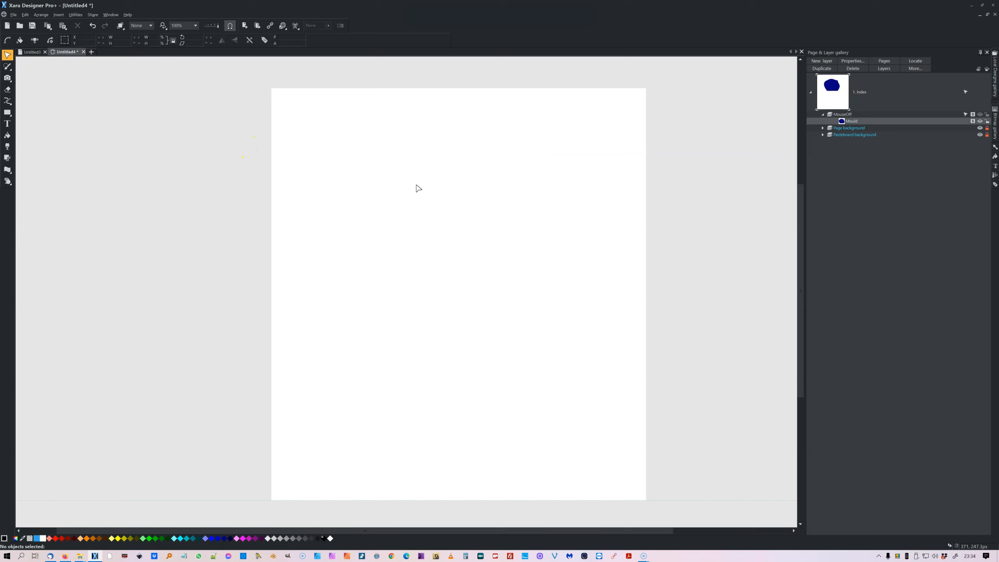
Draw a square rectangle near the top of the page and fill it green.
{"action": "left_click", "coordinate": [7, 113]}
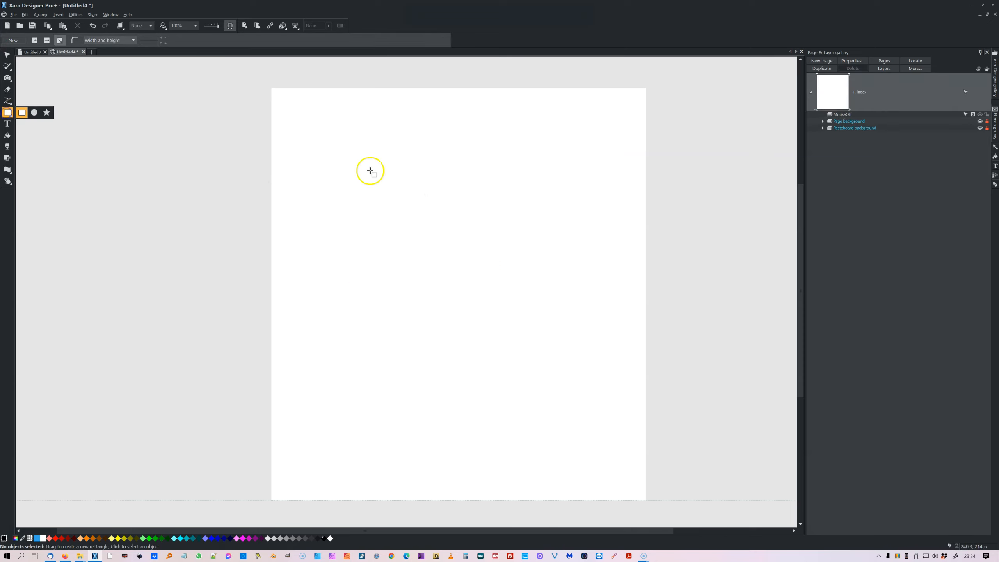
{"action": "left_click_drag", "start_coordinate": [389, 116], "coordinate": [510, 238]}
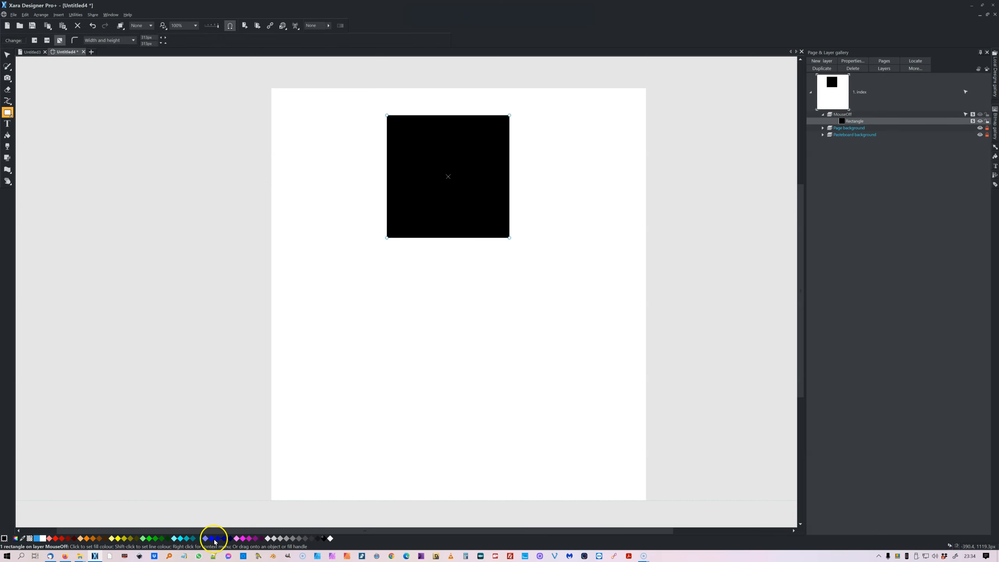
{"action": "left_click", "coordinate": [156, 538]}
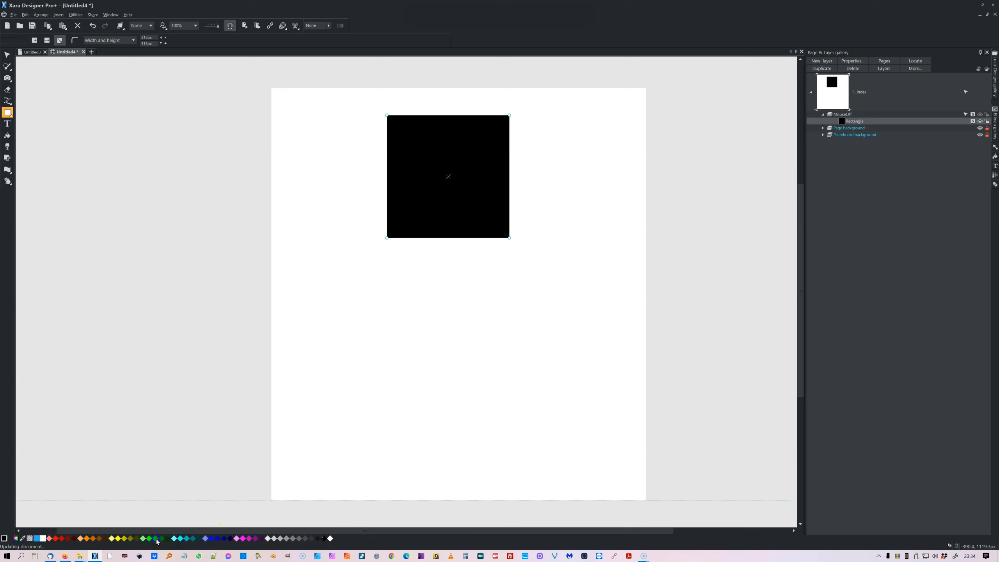
{"action": "left_click", "coordinate": [7, 54]}
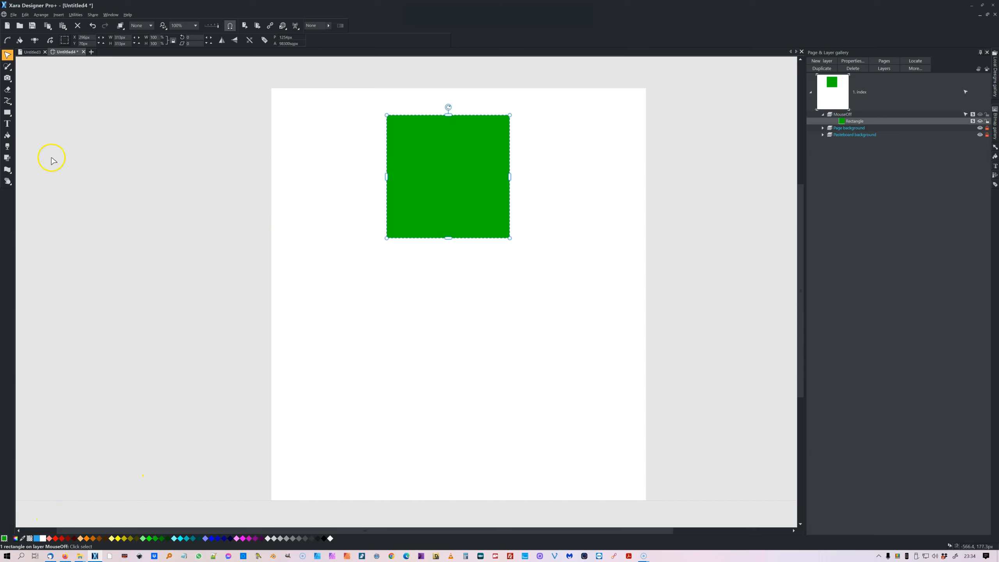
Apply a rectangular envelope mould to the green square and curve its left and right edges outward.
{"action": "left_click", "coordinate": [7, 169]}
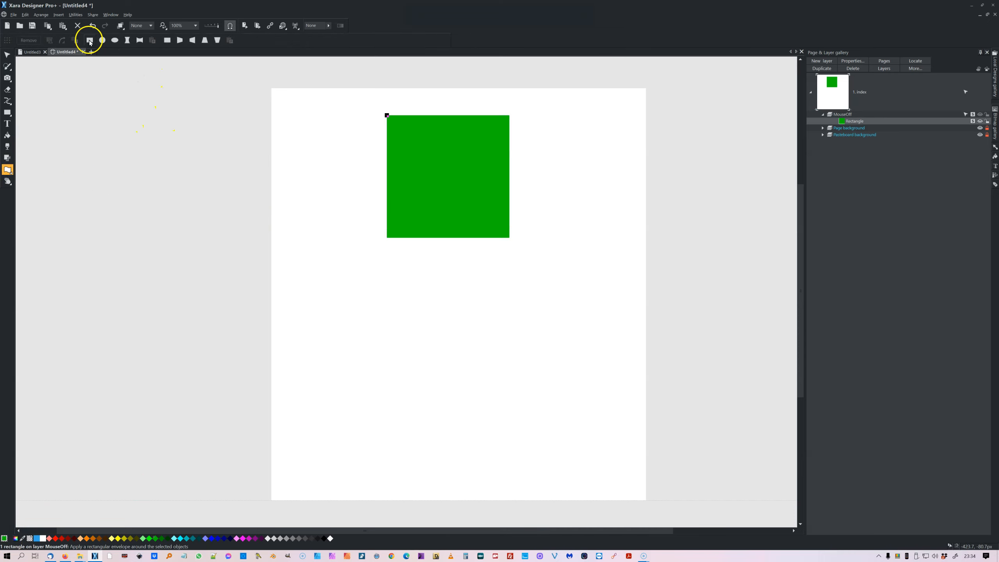
{"action": "left_click", "coordinate": [89, 41]}
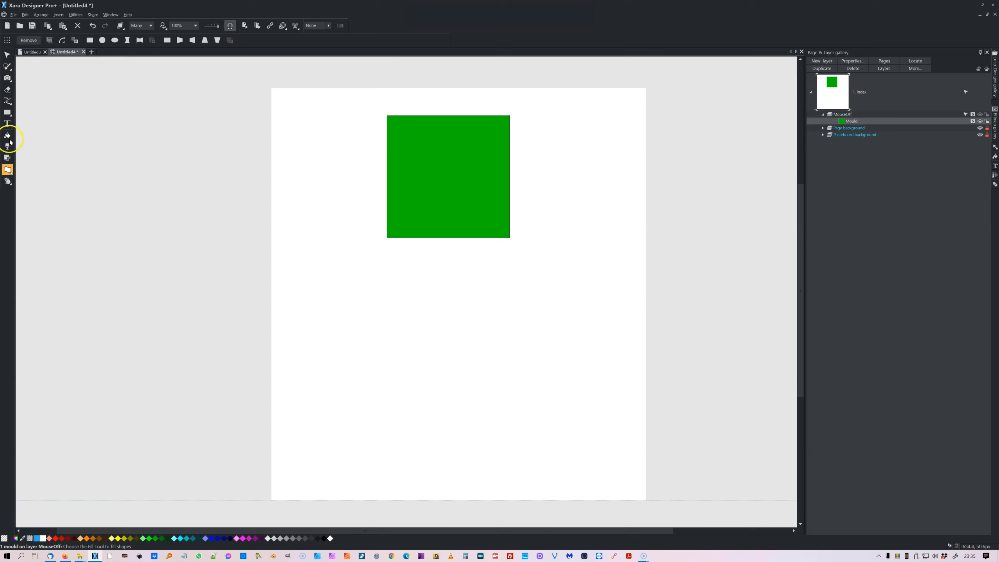
{"action": "left_click", "coordinate": [388, 115]}
{"action": "left_click_drag", "start_coordinate": [387, 157], "coordinate": [326, 184]}
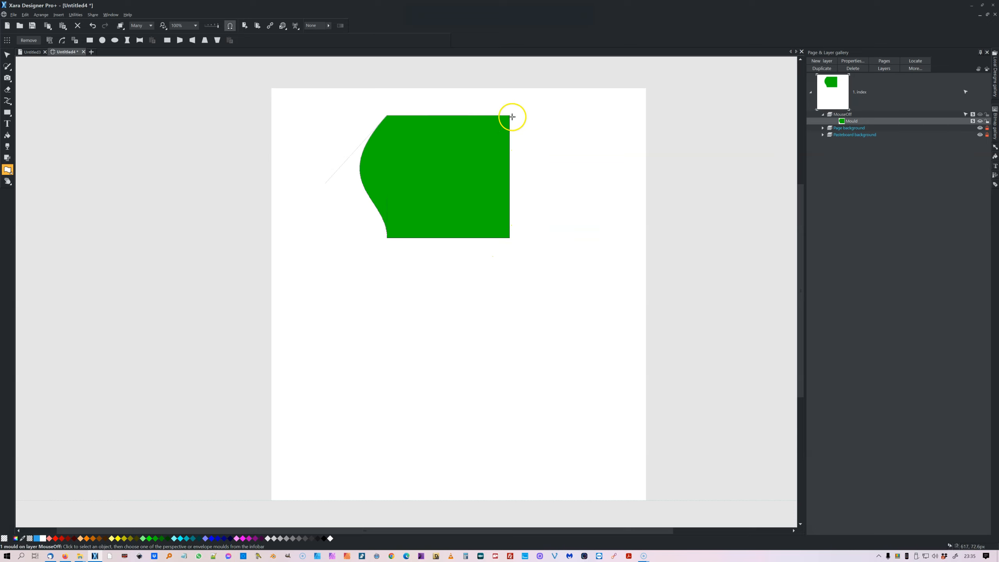
{"action": "left_click_drag", "start_coordinate": [510, 116], "coordinate": [613, 180]}
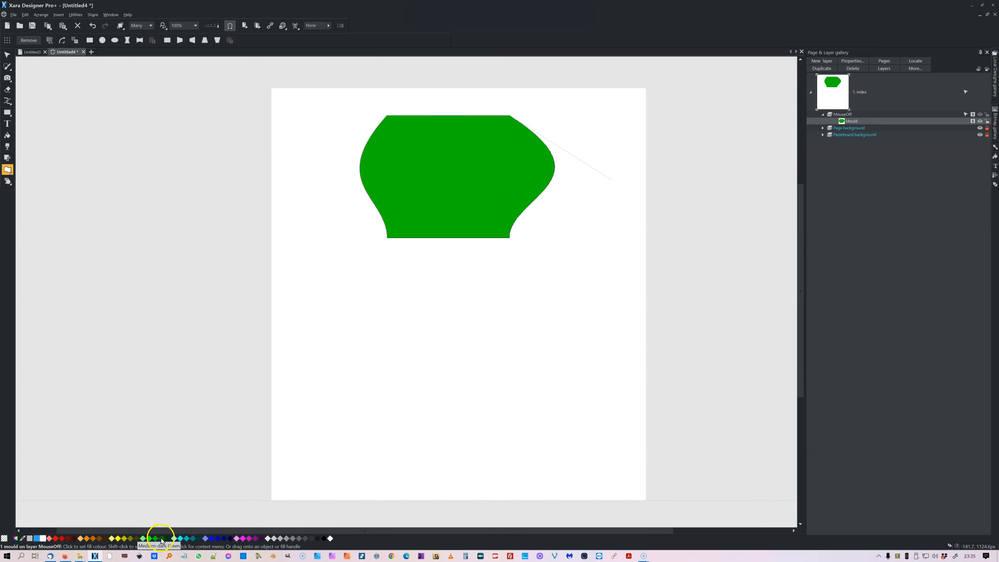
Give the moulded shape a yellow outline with a 4px line width.
{"action": "right_click", "coordinate": [118, 538]}
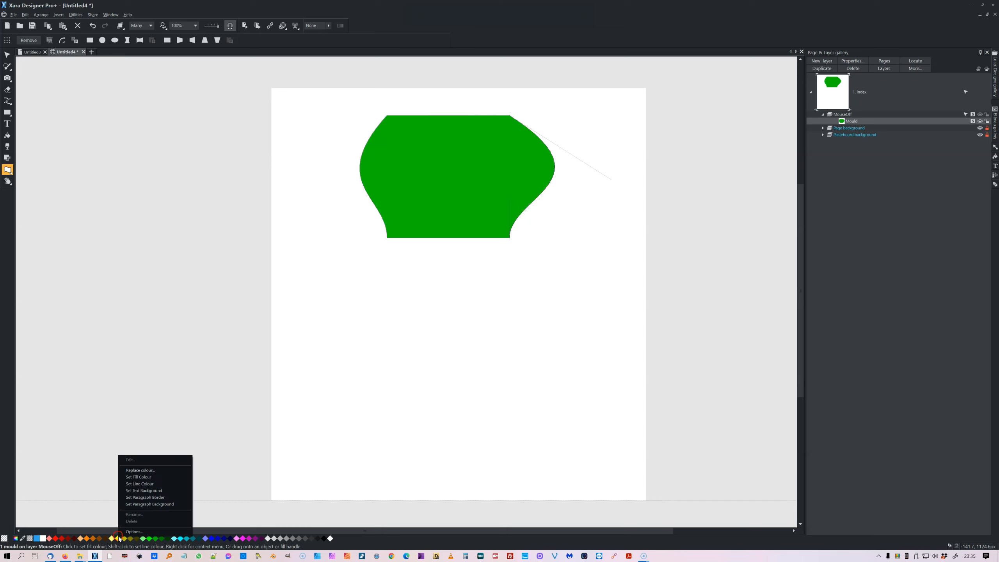
{"action": "left_click", "coordinate": [139, 483]}
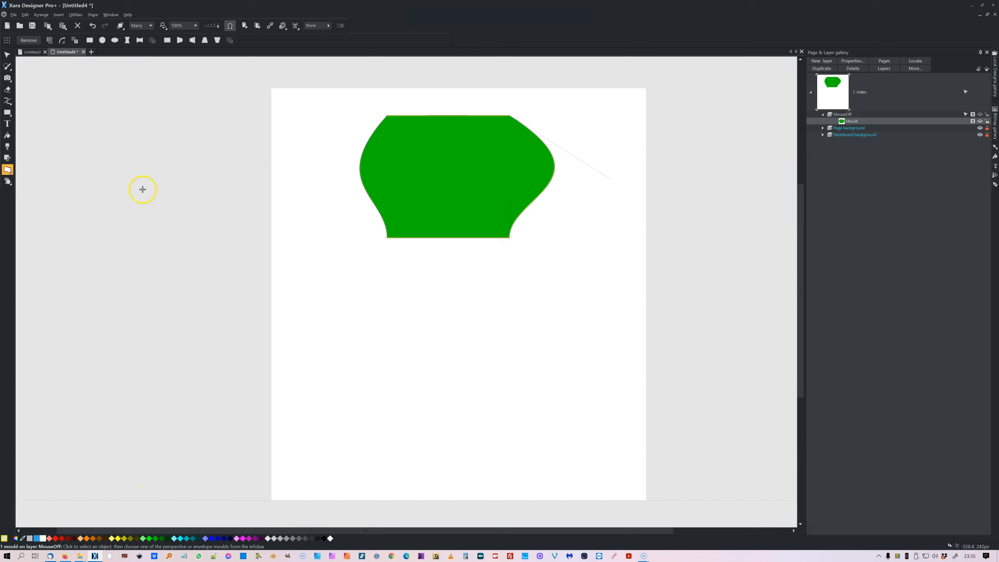
{"action": "left_click", "coordinate": [150, 26]}
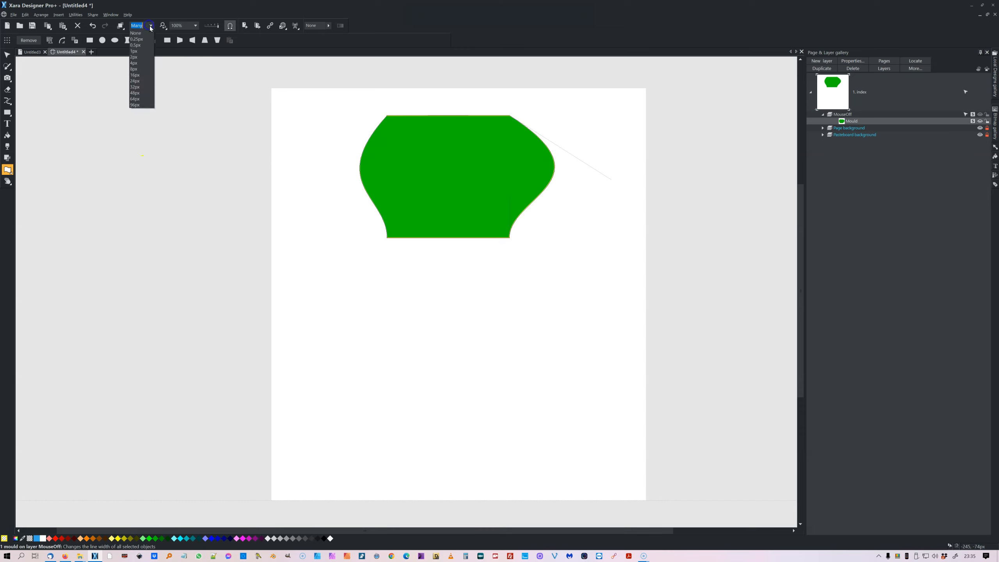
{"action": "left_click", "coordinate": [140, 63]}
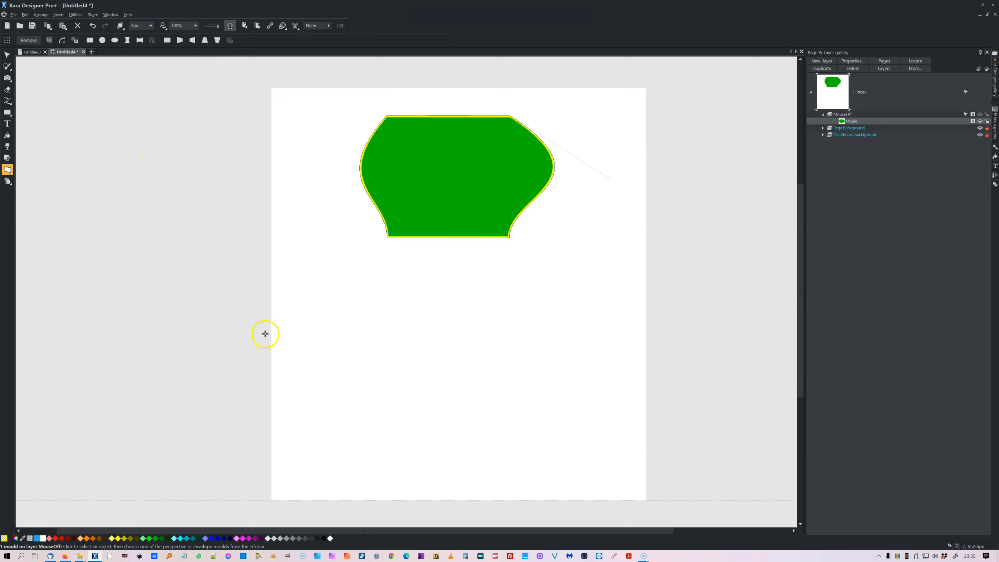
Try to replace the moulded shape's colour with a pink swatch.
{"action": "left_click", "coordinate": [249, 539]}
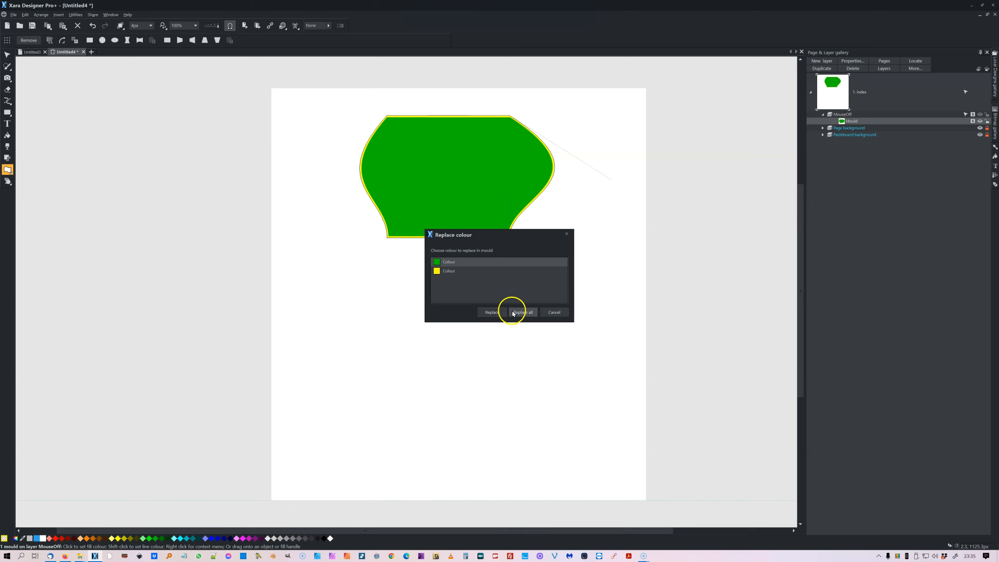
{"action": "left_click", "coordinate": [497, 312]}
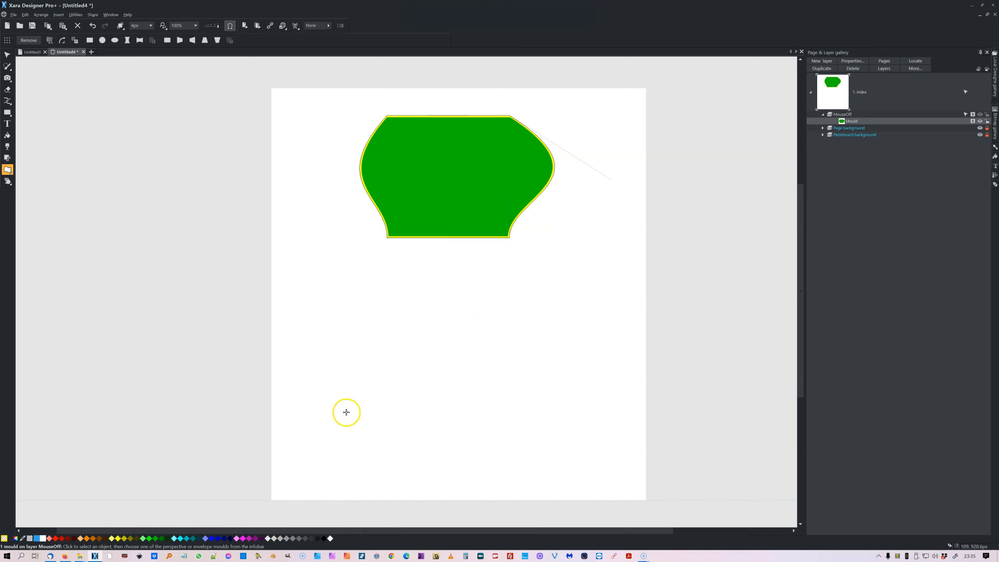
{"action": "left_click", "coordinate": [243, 538]}
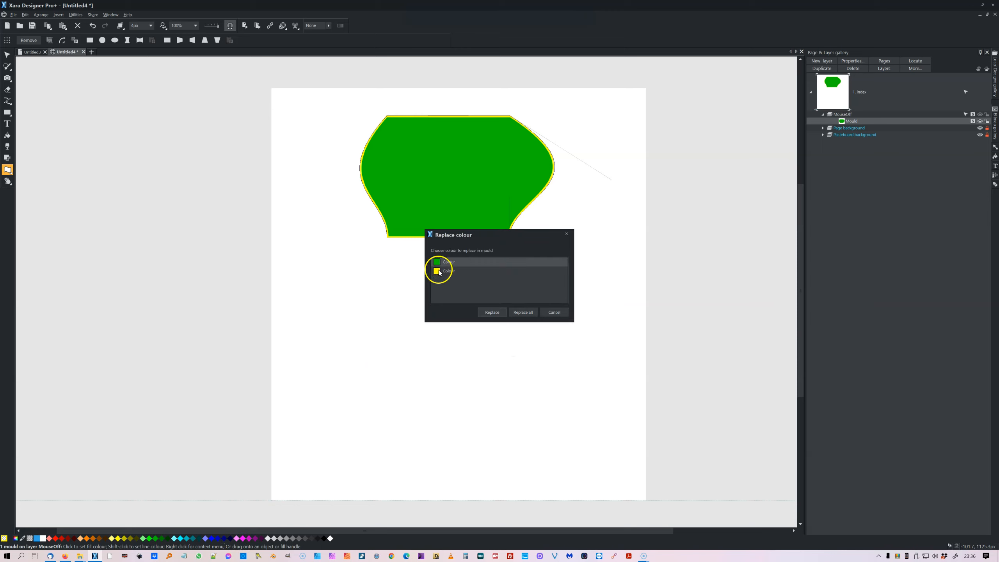
{"action": "left_click", "coordinate": [492, 312]}
{"action": "left_click", "coordinate": [461, 364]}
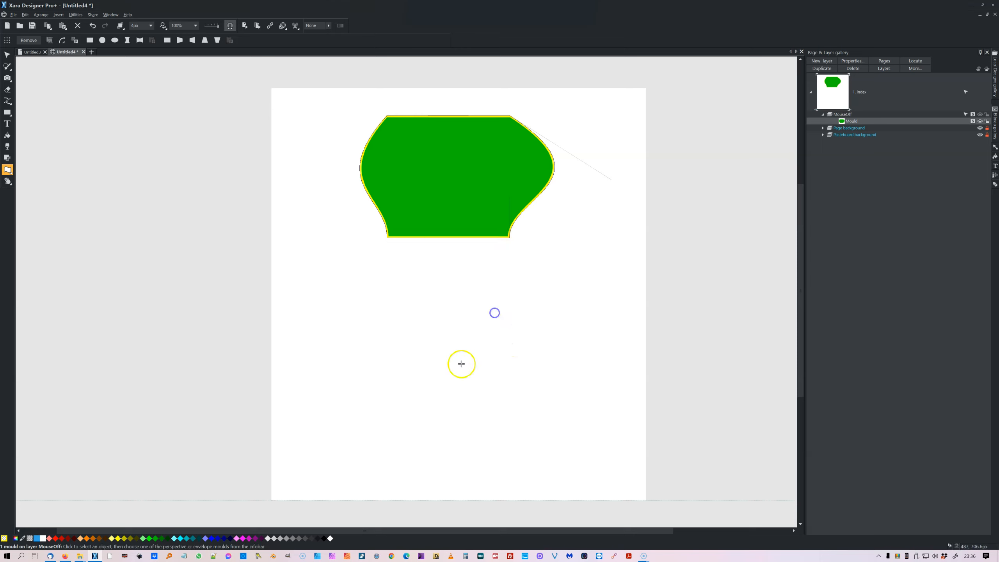
{"action": "left_click", "coordinate": [244, 538]}
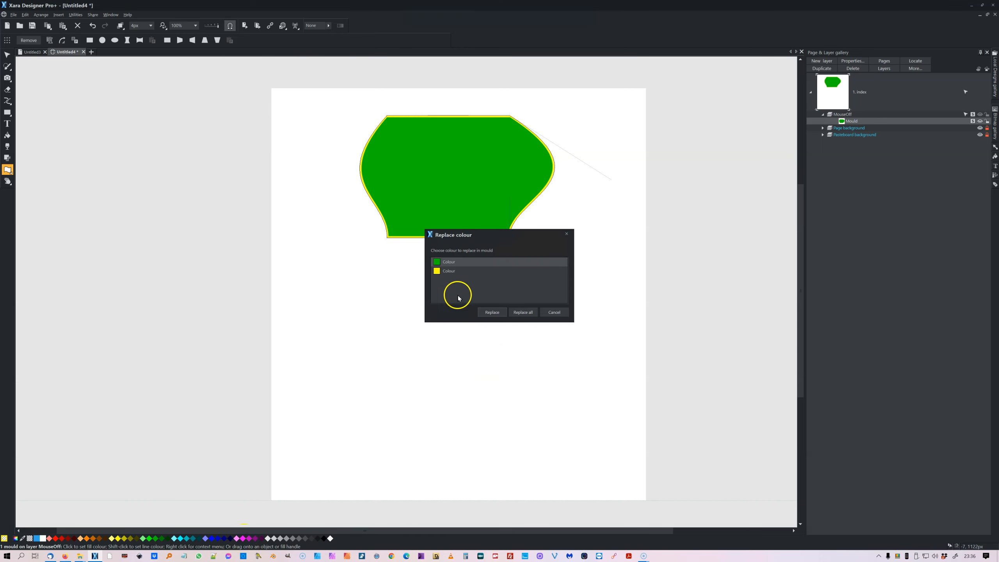
{"action": "left_click", "coordinate": [492, 312]}
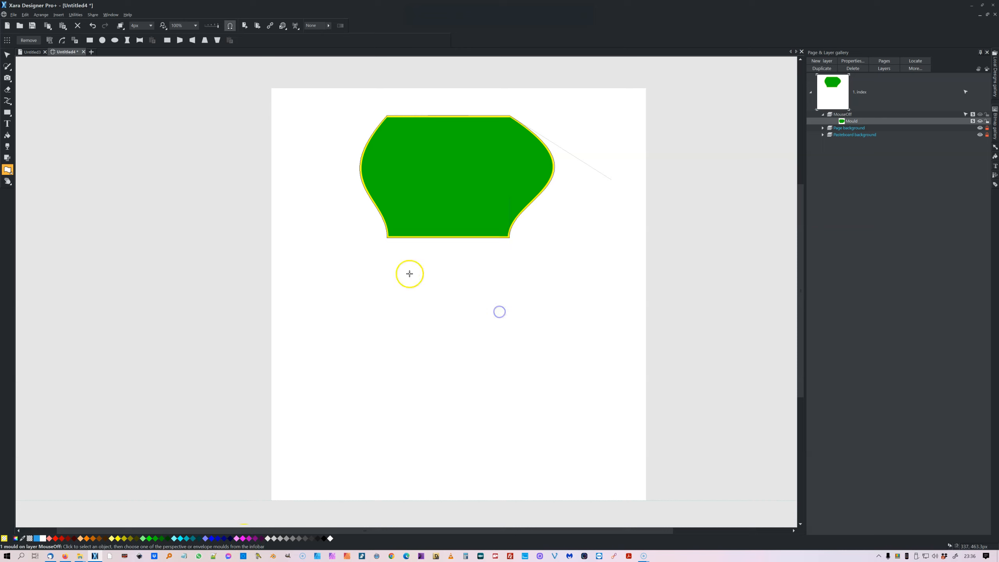
Select the moulded shape and set its fill colour to pink.
{"action": "left_click", "coordinate": [7, 54]}
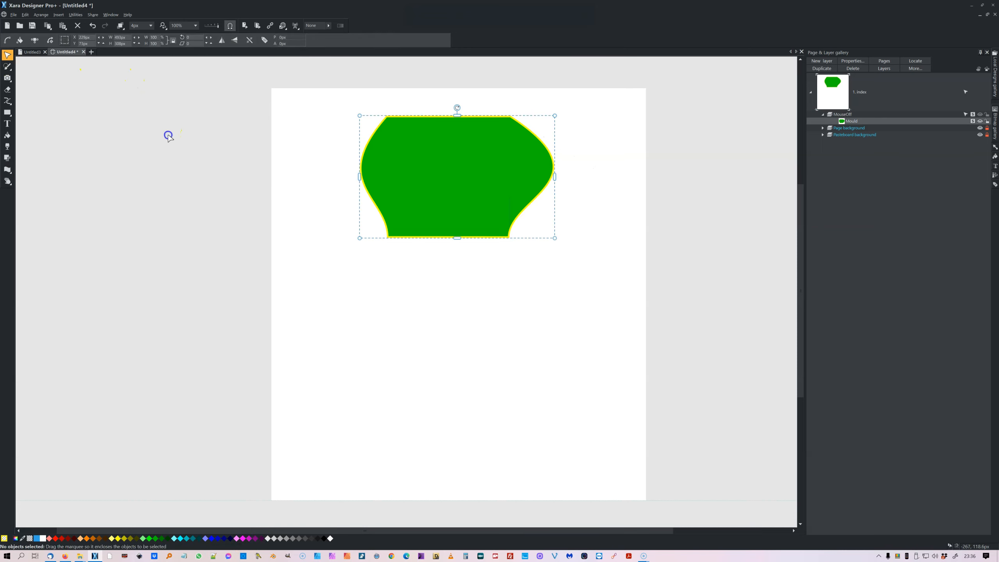
{"action": "left_click", "coordinate": [296, 245]}
{"action": "left_click", "coordinate": [453, 210]}
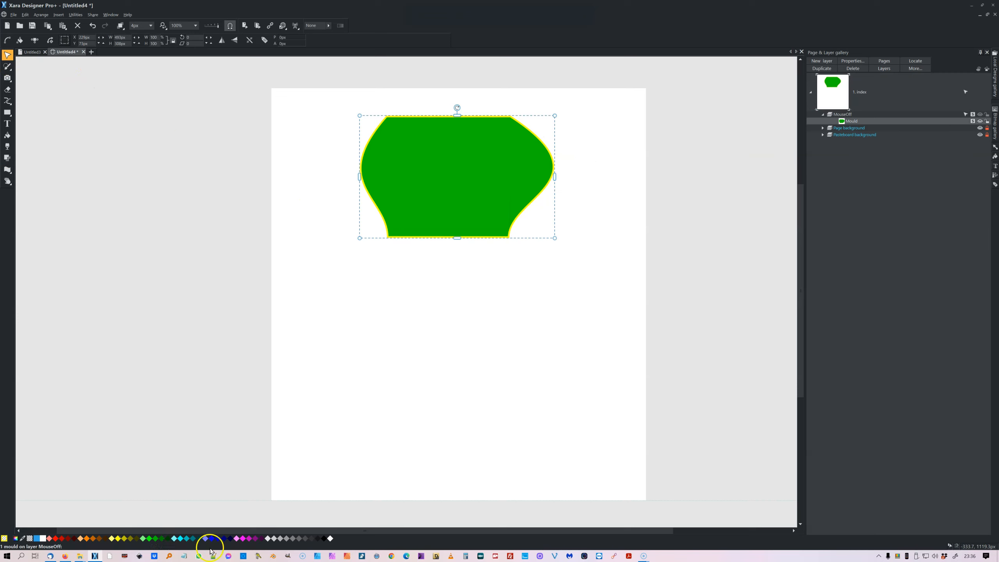
{"action": "right_click", "coordinate": [237, 543]}
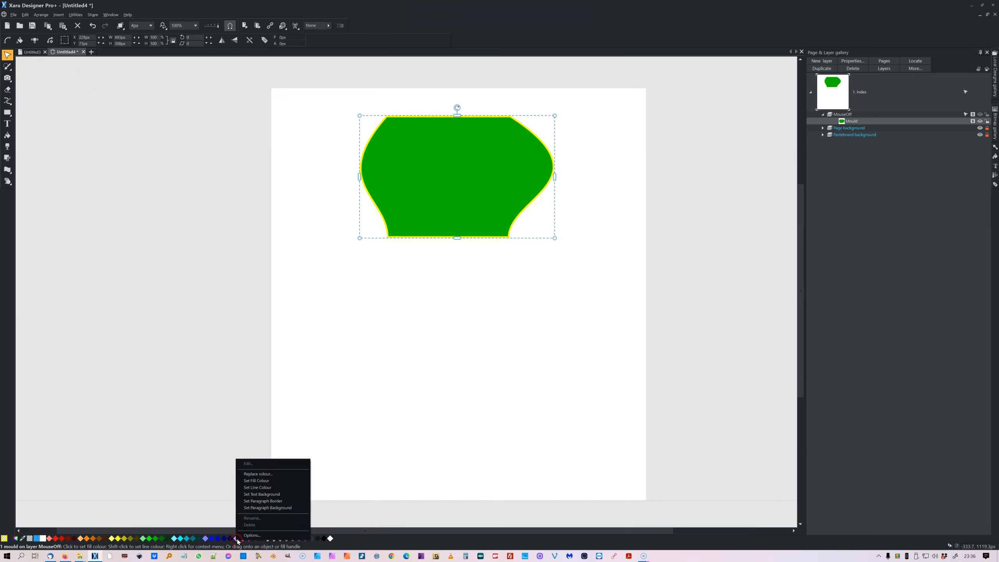
{"action": "left_click", "coordinate": [259, 481]}
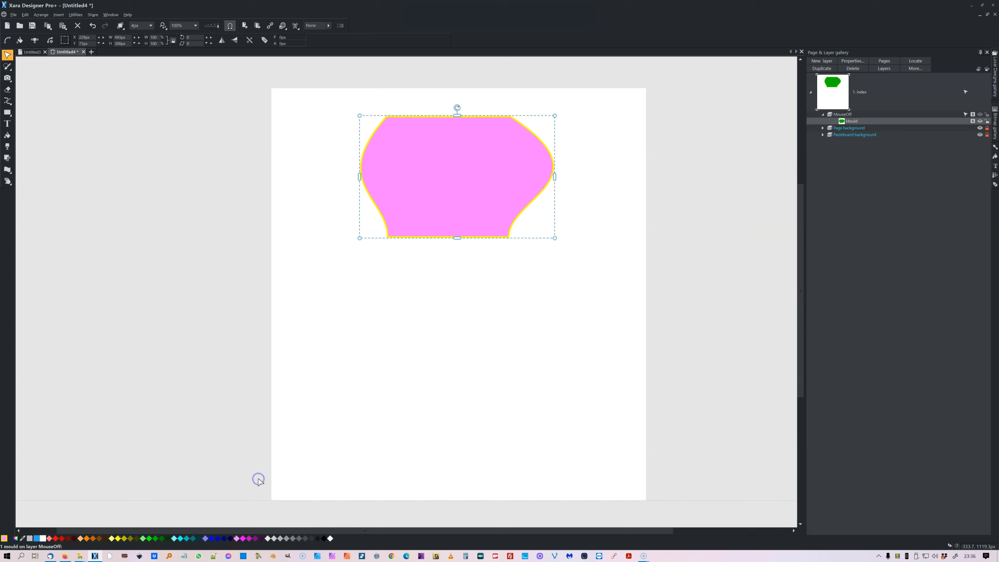
Try several fill colours on the moulded shape, ending with bright green.
{"action": "left_click", "coordinate": [144, 538]}
{"action": "left_click", "coordinate": [259, 538]}
{"action": "left_click", "coordinate": [267, 539]}
{"action": "left_click", "coordinate": [173, 538]}
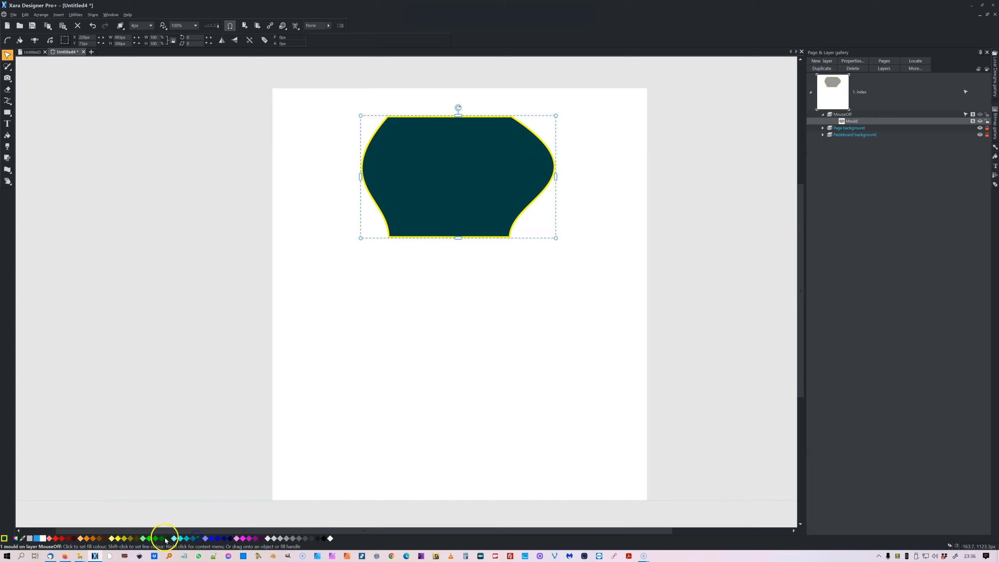
{"action": "left_click", "coordinate": [145, 538]}
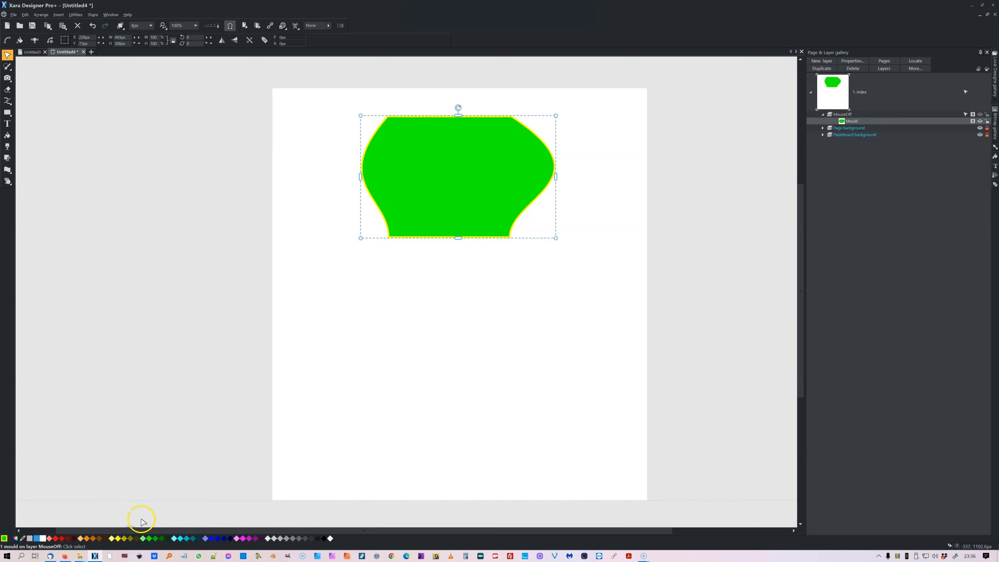
Clear the moulded shape's line colour to remove its outline.
{"action": "right_click", "coordinate": [251, 538]}
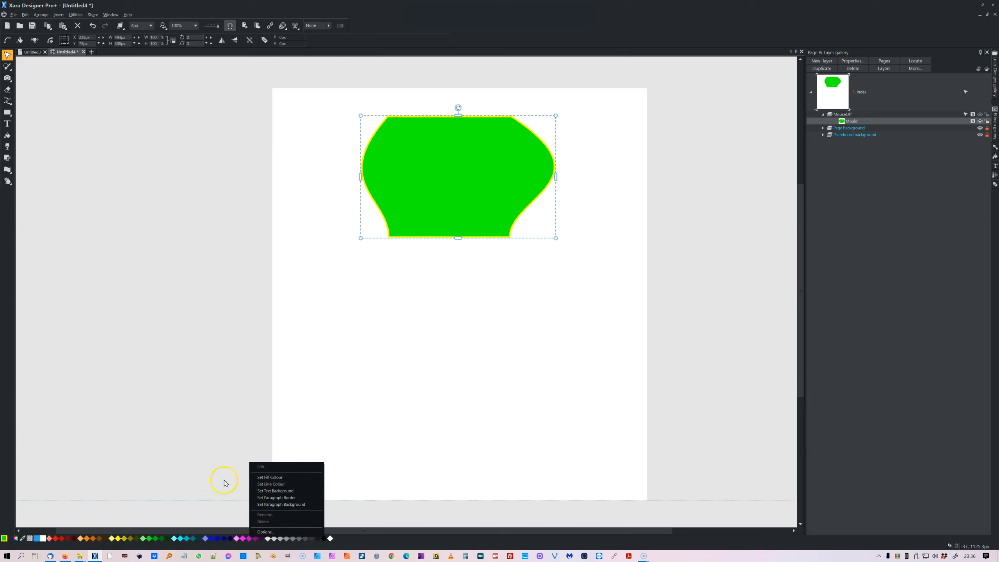
{"action": "left_click", "coordinate": [192, 462]}
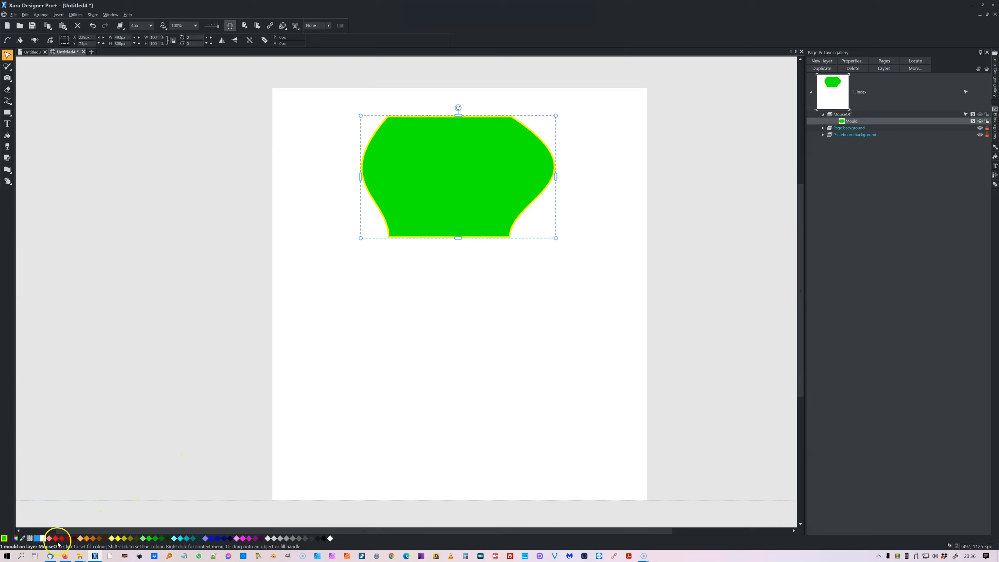
{"action": "right_click", "coordinate": [29, 542]}
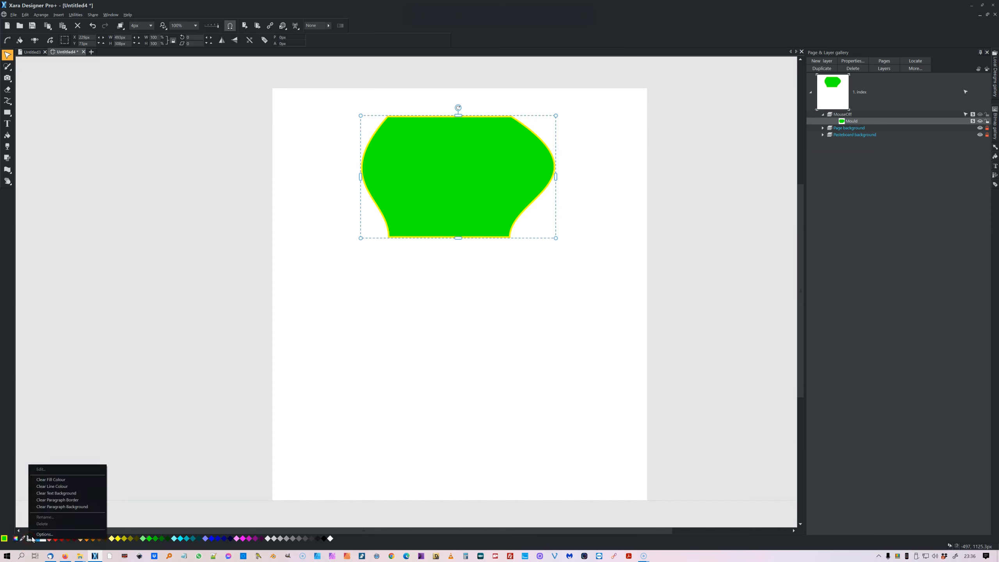
{"action": "left_click", "coordinate": [42, 487]}
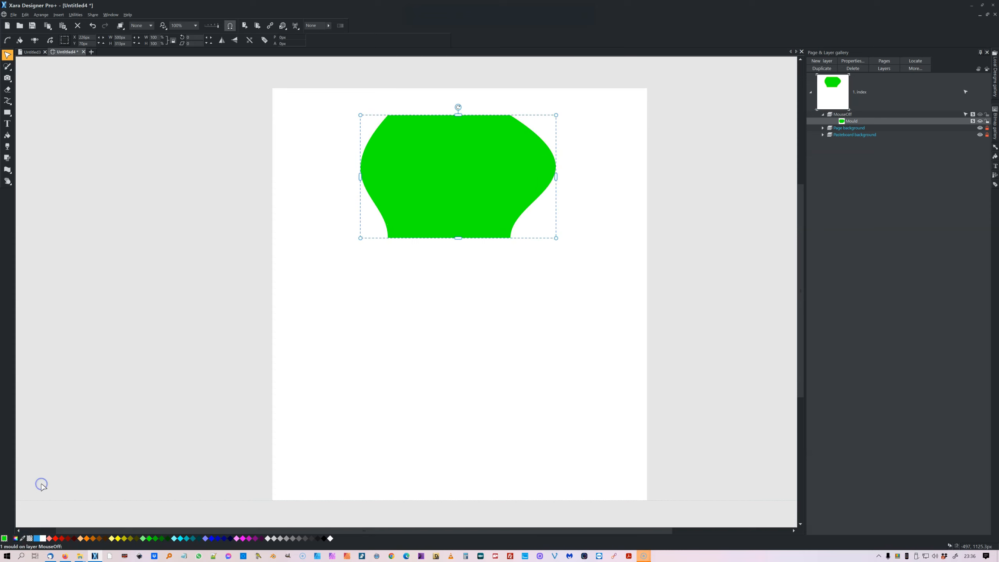
Select the green moulded shape and delete it.
{"action": "left_click", "coordinate": [108, 439]}
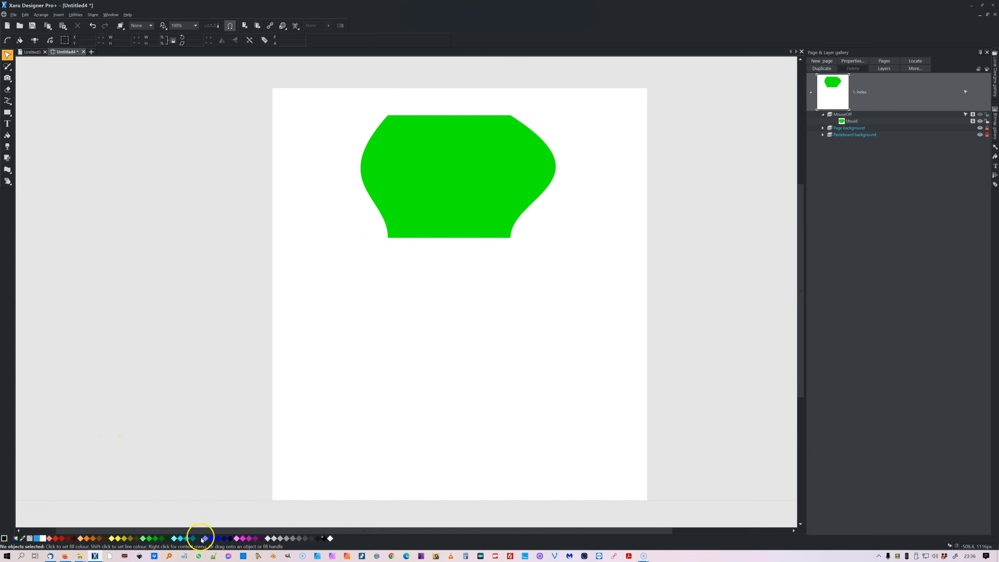
{"action": "left_click", "coordinate": [484, 194]}
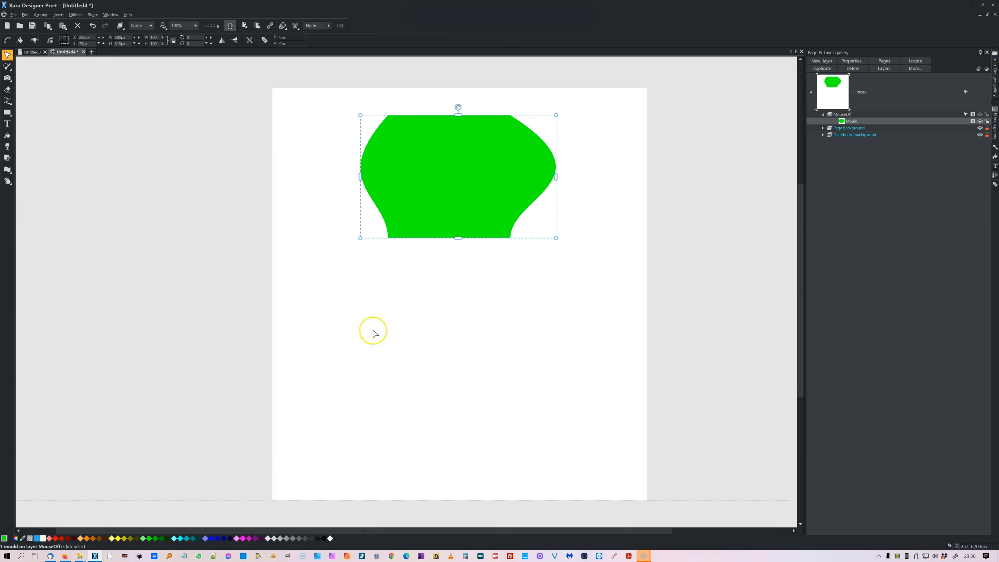
{"action": "key", "text": "Delete"}
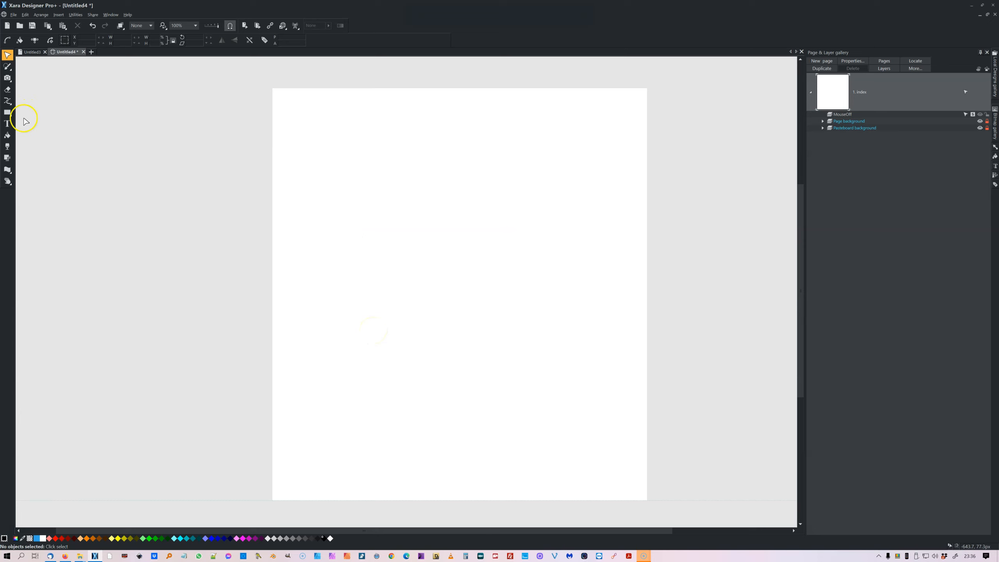
Draw a square of about 130 px near the page's upper left and fill it with magenta.
{"action": "left_click", "coordinate": [7, 113]}
{"action": "left_click_drag", "start_coordinate": [317, 142], "coordinate": [442, 268]}
{"action": "left_click", "coordinate": [242, 540]}
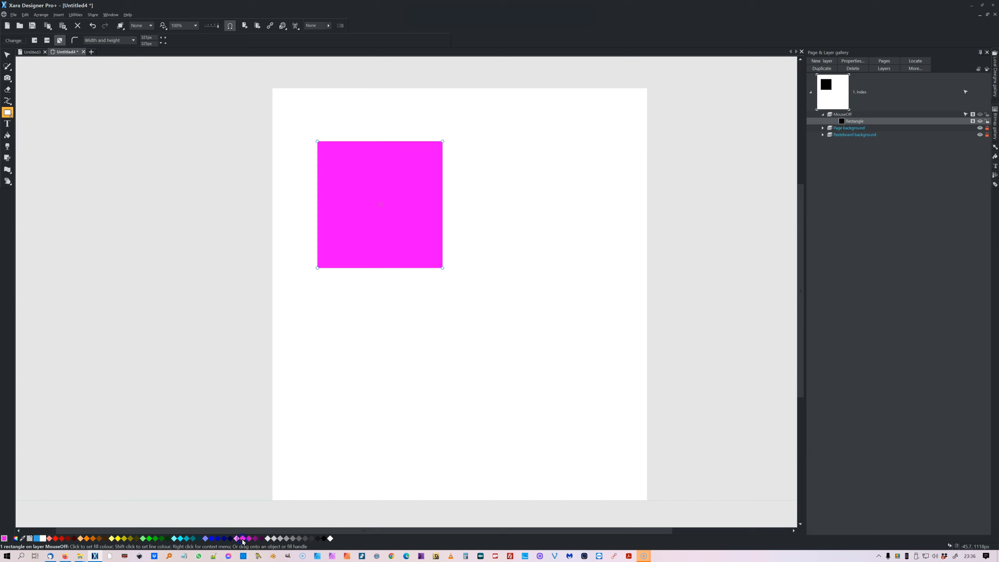
Apply a rectangular envelope mould to the square and bend its top edge up and its right edge outward.
{"action": "left_click", "coordinate": [7, 55]}
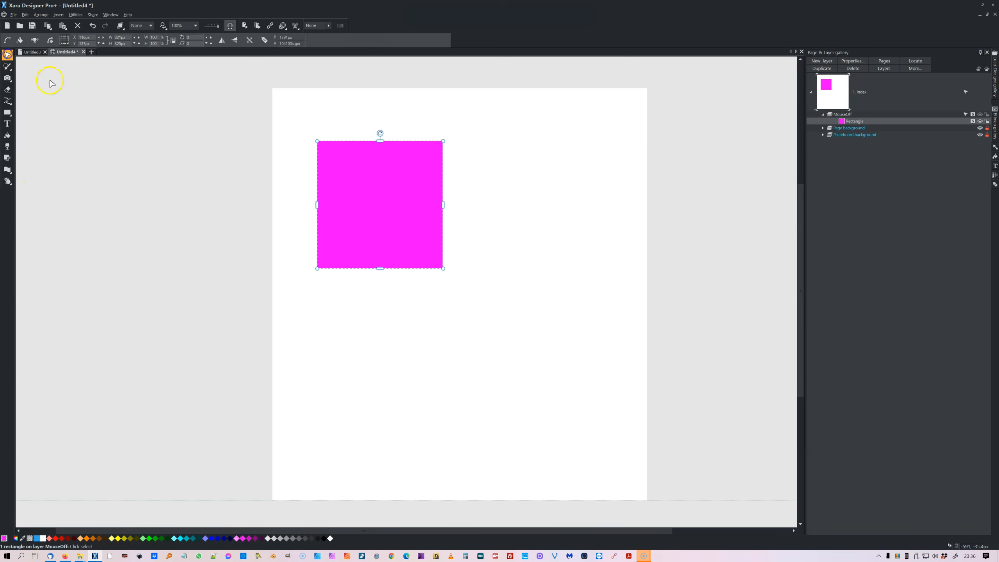
{"action": "left_click", "coordinate": [8, 170]}
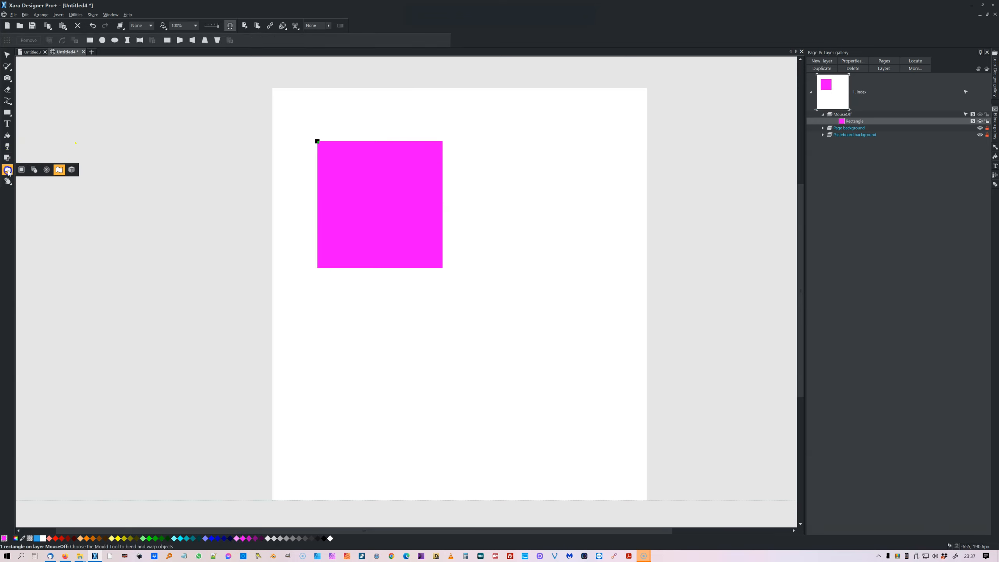
{"action": "left_click", "coordinate": [90, 40]}
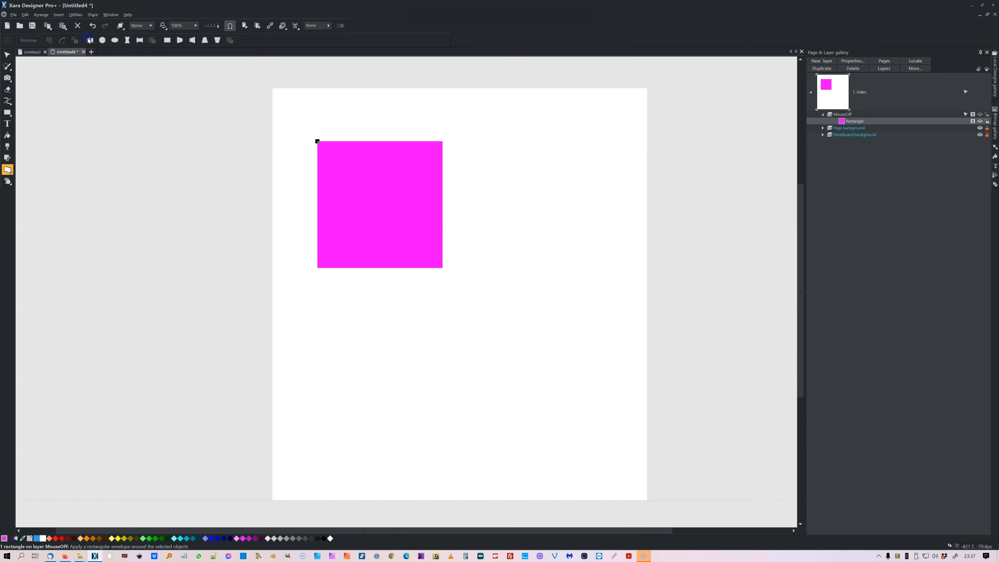
{"action": "left_click", "coordinate": [318, 142]}
{"action": "left_click_drag", "start_coordinate": [358, 142], "coordinate": [374, 107]}
{"action": "left_click", "coordinate": [443, 142]}
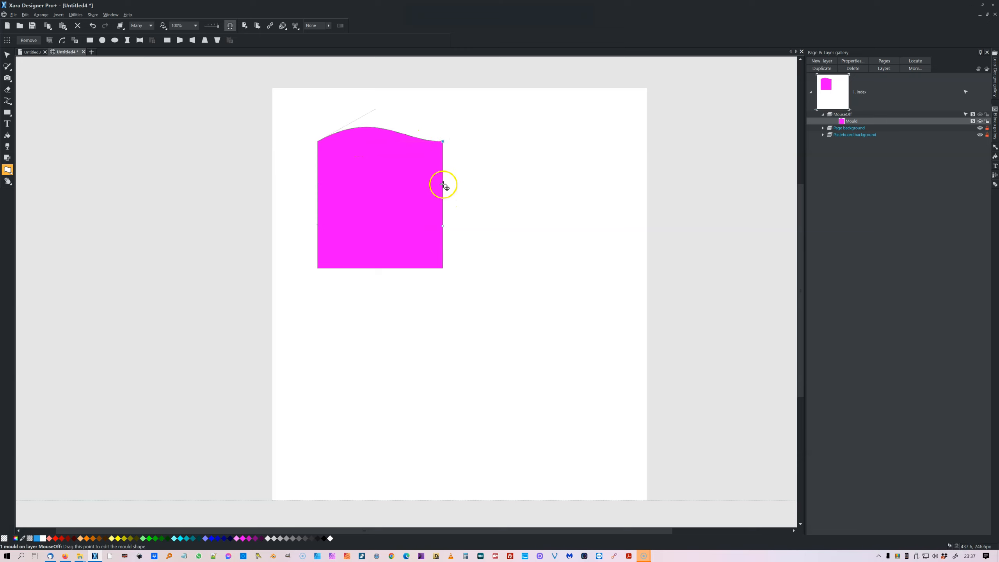
{"action": "left_click_drag", "start_coordinate": [443, 185], "coordinate": [520, 162]}
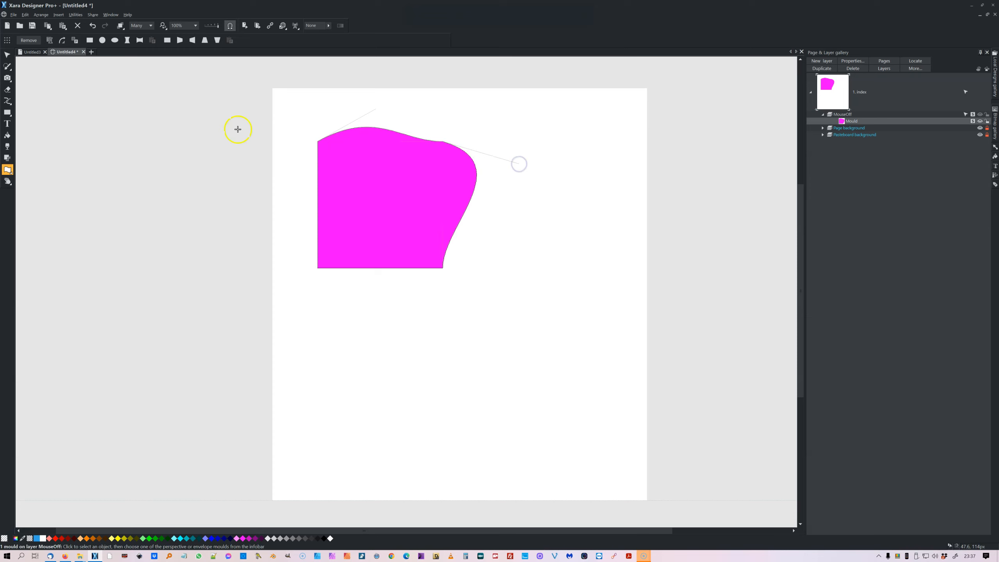
{"action": "left_click", "coordinate": [7, 54]}
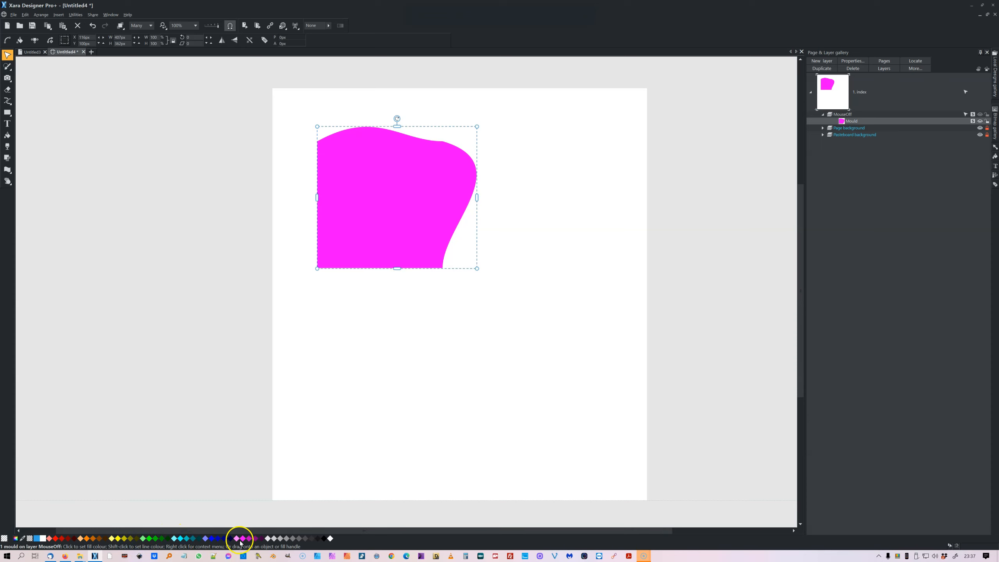
Set the moulded shape's fill to cyan, then try green and orange, ending with pale yellow.
{"action": "right_click", "coordinate": [182, 539]}
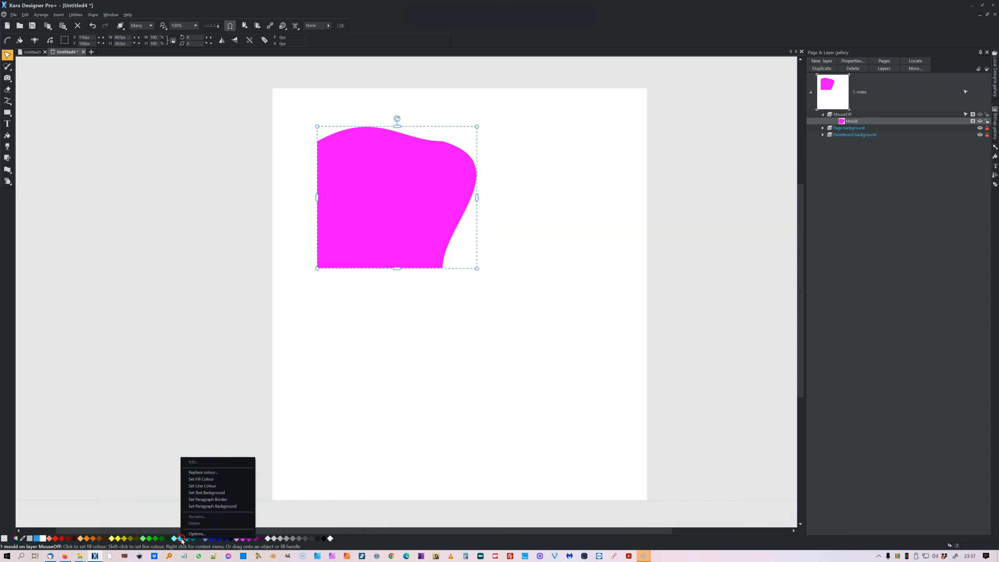
{"action": "left_click", "coordinate": [198, 479]}
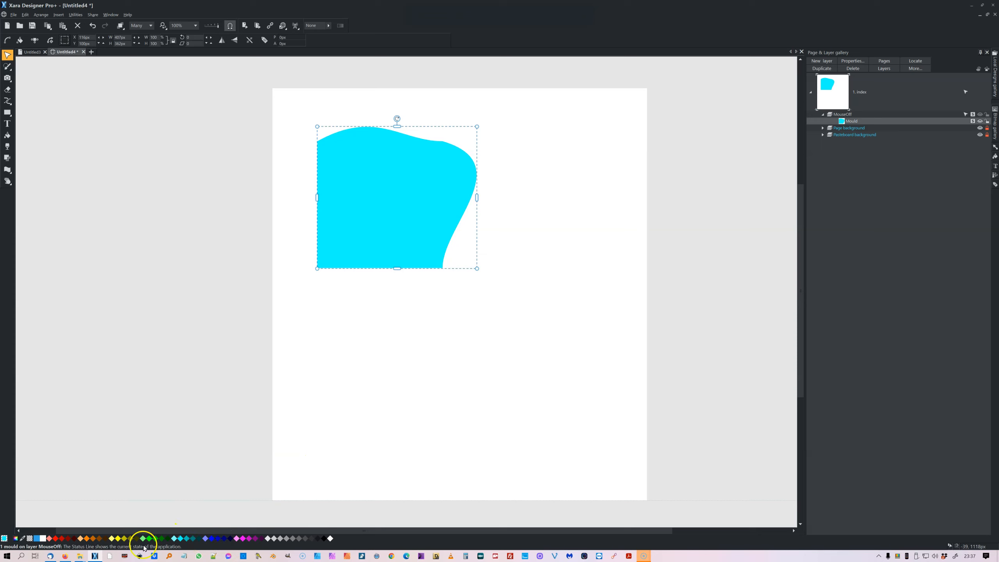
{"action": "left_click", "coordinate": [116, 539]}
{"action": "left_click", "coordinate": [81, 538]}
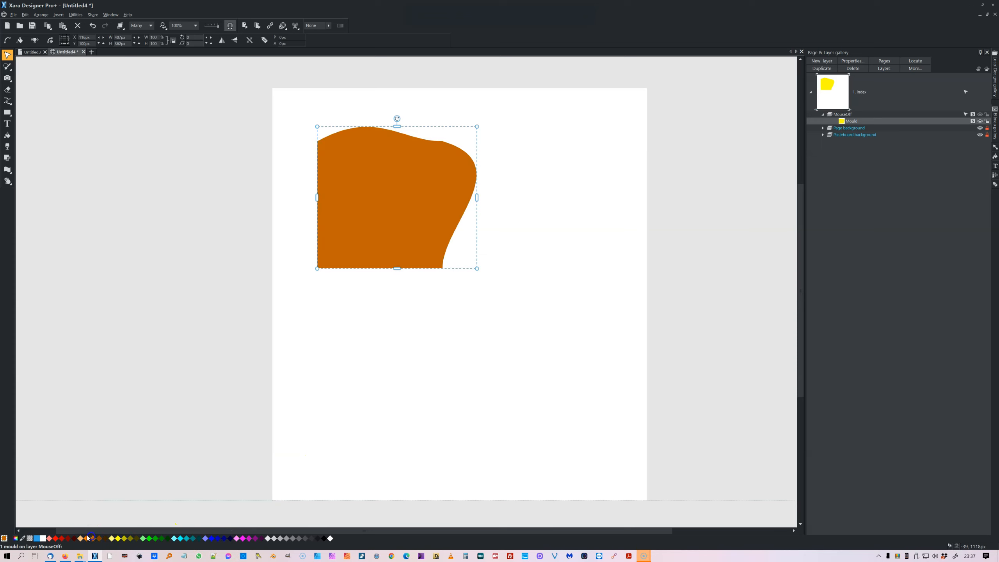
{"action": "left_click", "coordinate": [113, 537]}
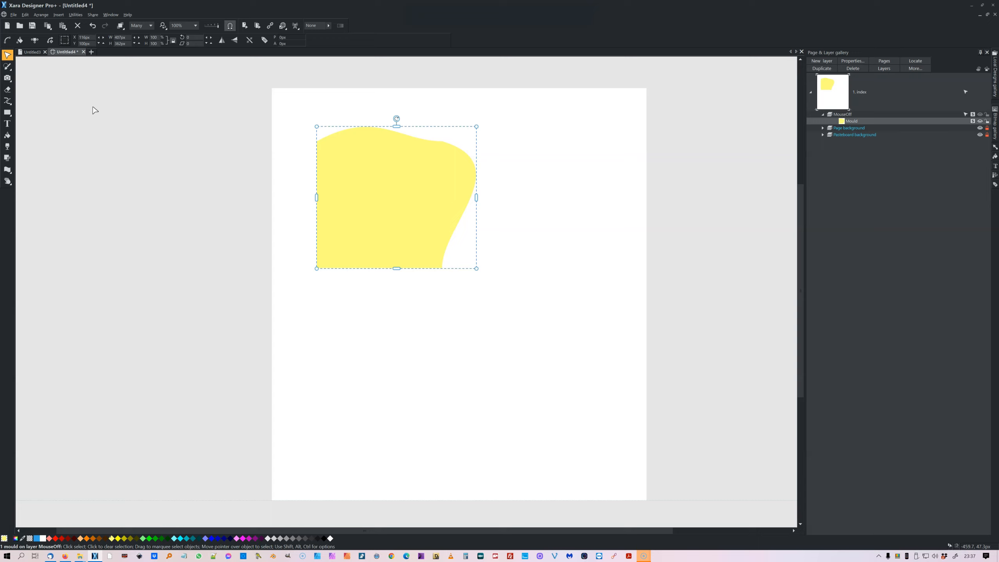
Reselect the shape with the Mould tool and bend its bottom edge upward into a wave.
{"action": "left_click", "coordinate": [92, 37]}
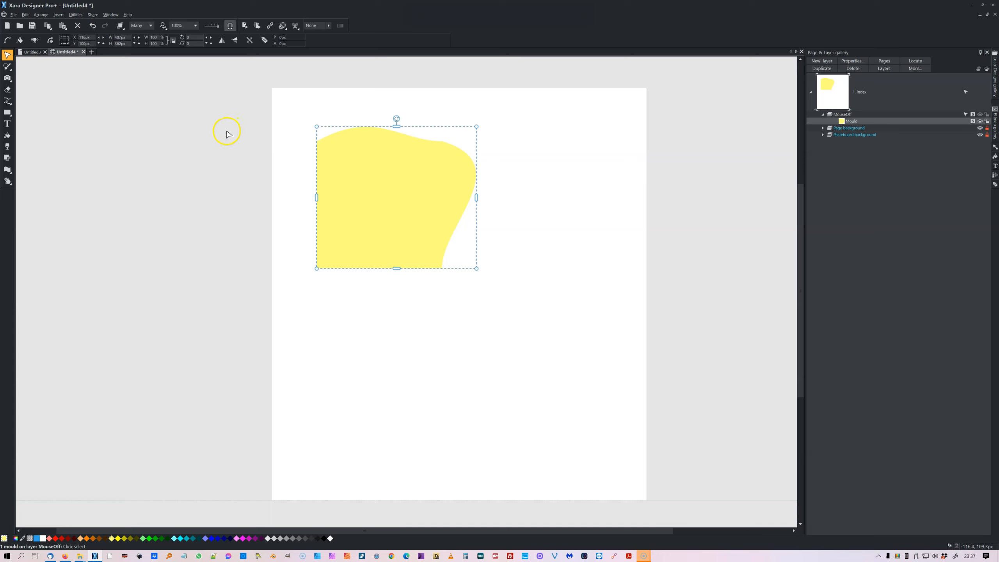
{"action": "left_click", "coordinate": [80, 102]}
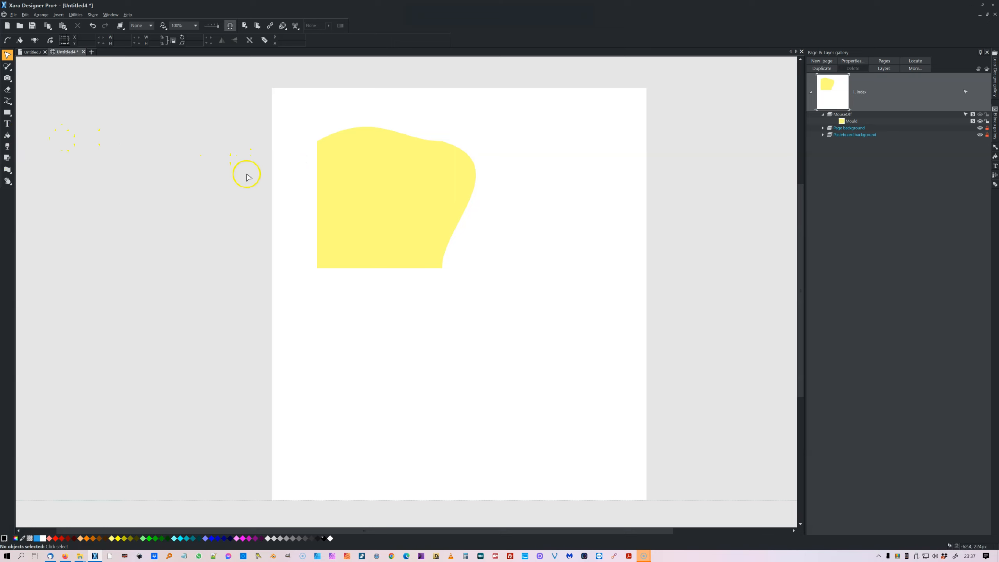
{"action": "left_click", "coordinate": [368, 178]}
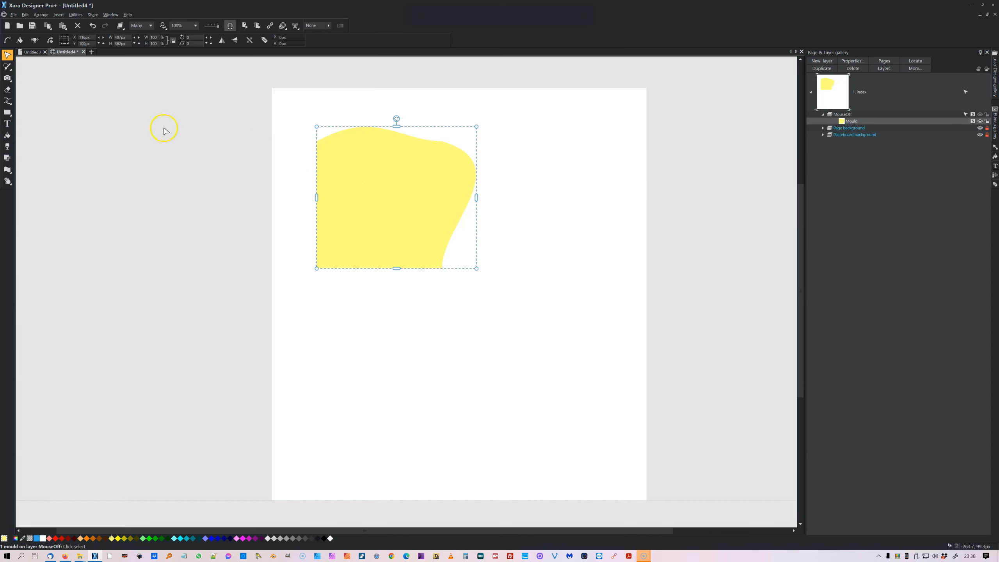
{"action": "left_click", "coordinate": [8, 169]}
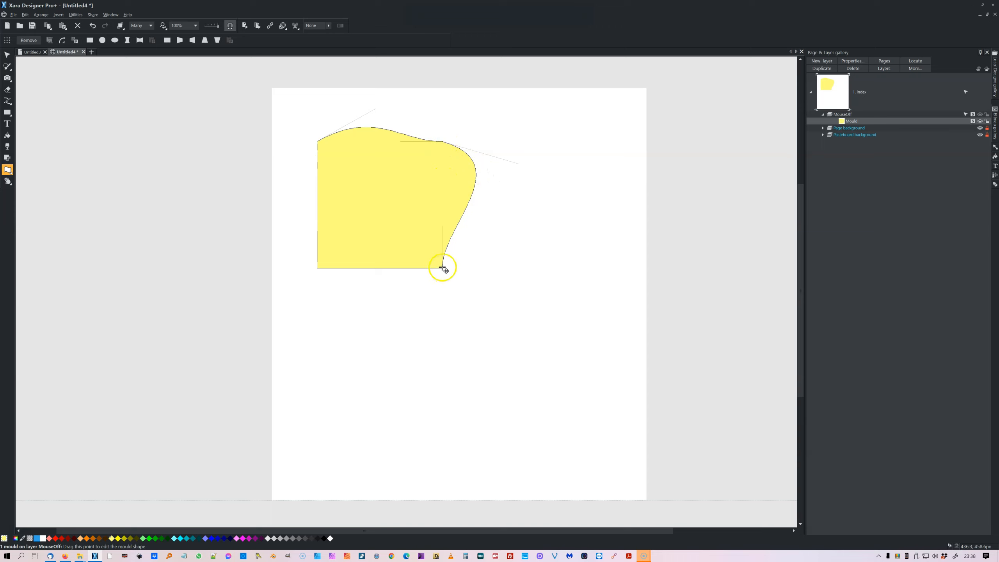
{"action": "left_click_drag", "start_coordinate": [360, 268], "coordinate": [357, 218]}
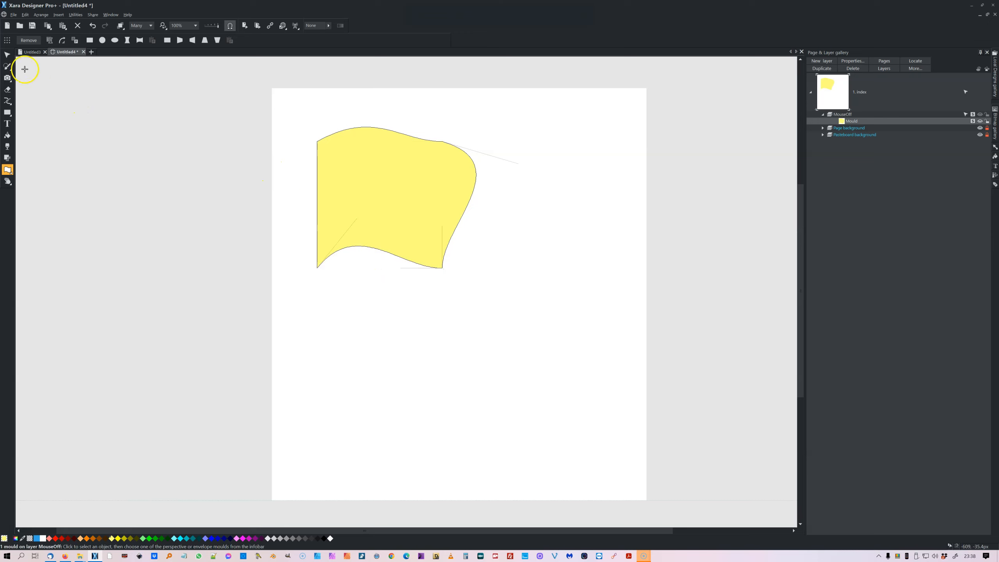